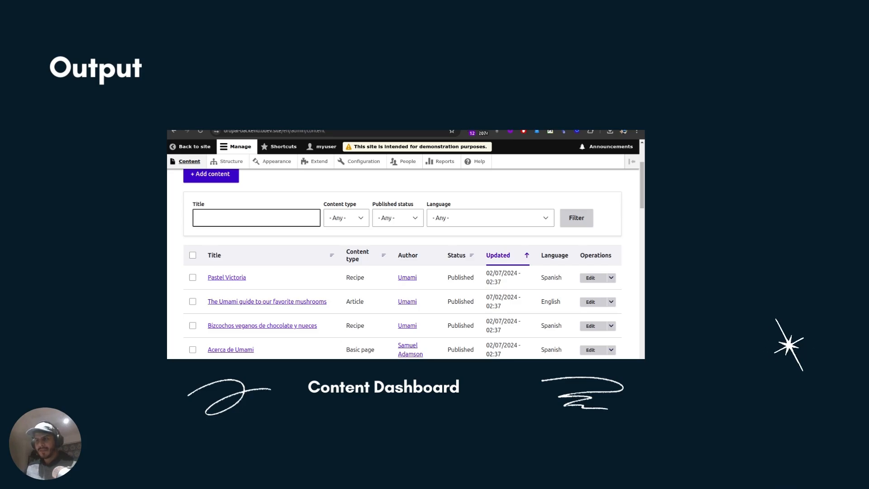
pyautogui.press('Right')
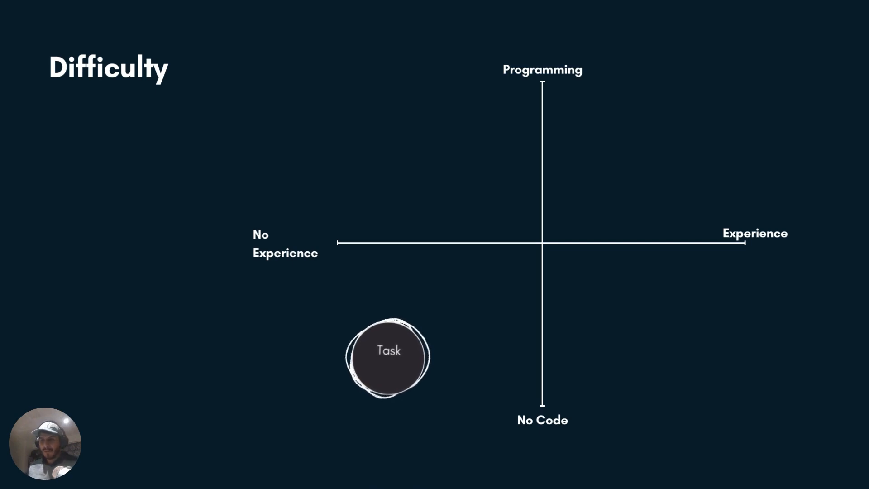
pyautogui.press('Right')
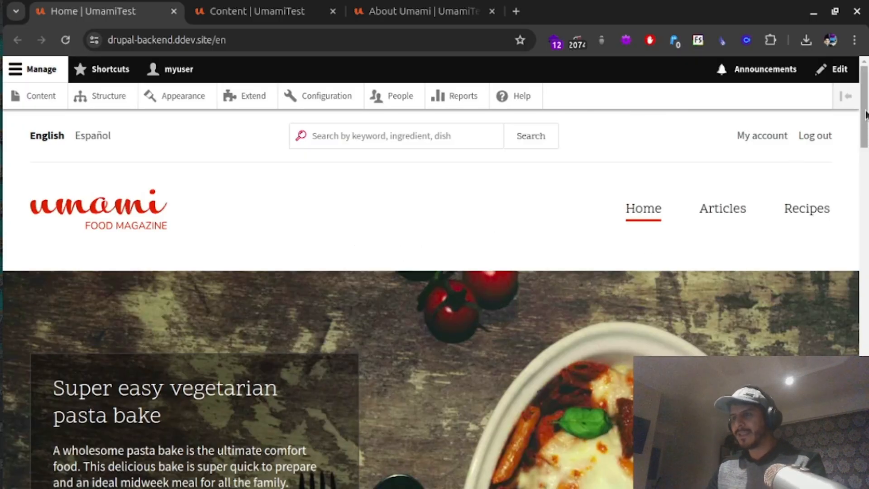
pyautogui.moveTo(866, 112)
pyautogui.mouseDown()
pyautogui.moveTo(867, 132)
pyautogui.moveTo(868, 99)
pyautogui.mouseUp()
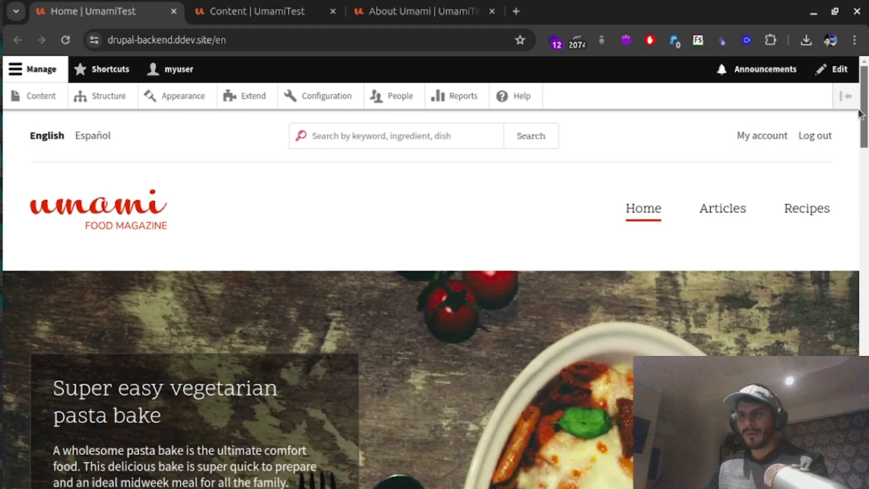
pyautogui.moveTo(860, 114)
pyautogui.mouseDown()
pyautogui.moveTo(850, 225)
pyautogui.moveTo(861, 260)
pyautogui.moveTo(862, 446)
pyautogui.moveTo(861, 136)
pyautogui.moveTo(850, 120)
pyautogui.mouseUp()
pyautogui.scroll(1, 435, 245)
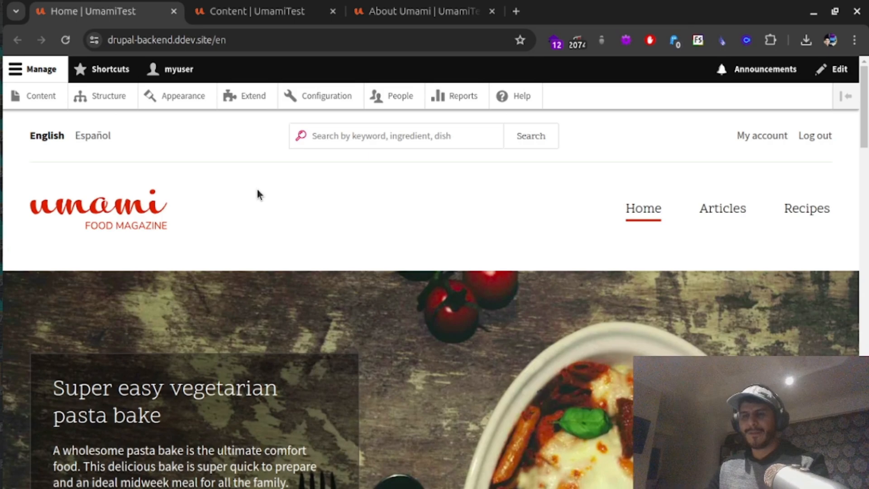
# - Open the Content administration page and examine the listed items' titles, types, and languages
pyautogui.click(231, 13)
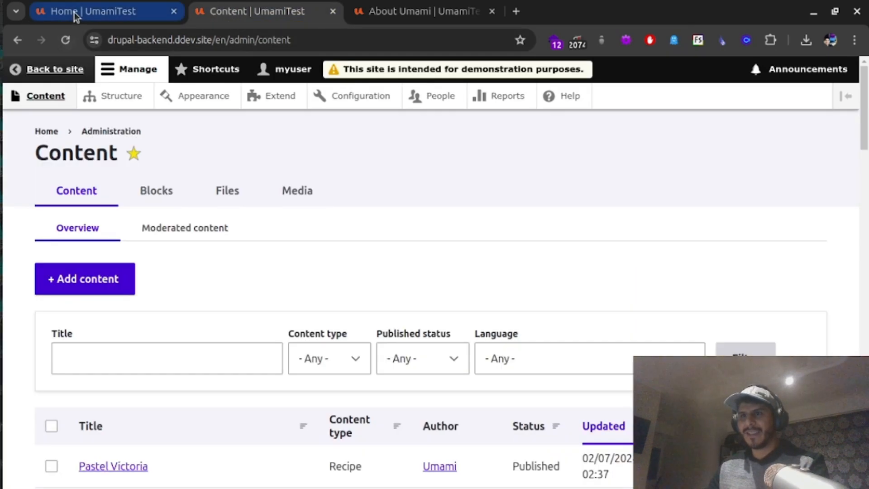
pyautogui.scroll(-5, 277, 271)
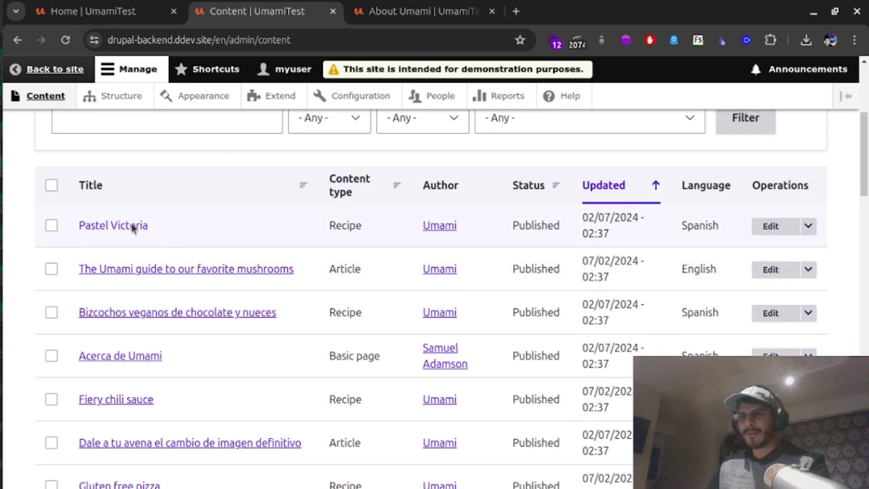
pyautogui.scroll(-5, 322, 239)
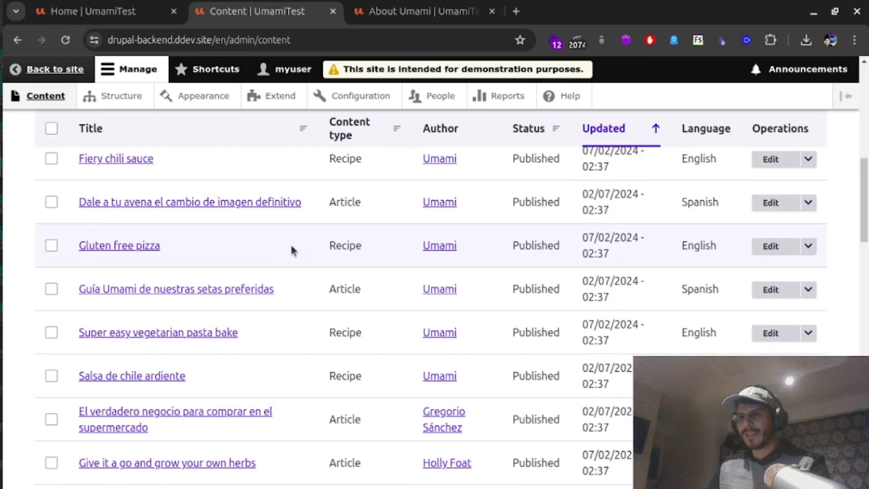
pyautogui.scroll(-2, 317, 242)
pyautogui.scroll(5, 281, 254)
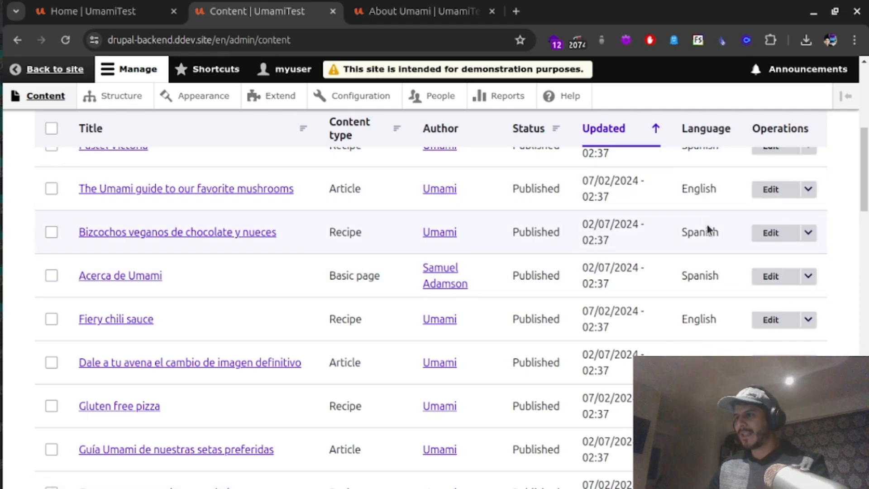
pyautogui.scroll(3, 710, 244)
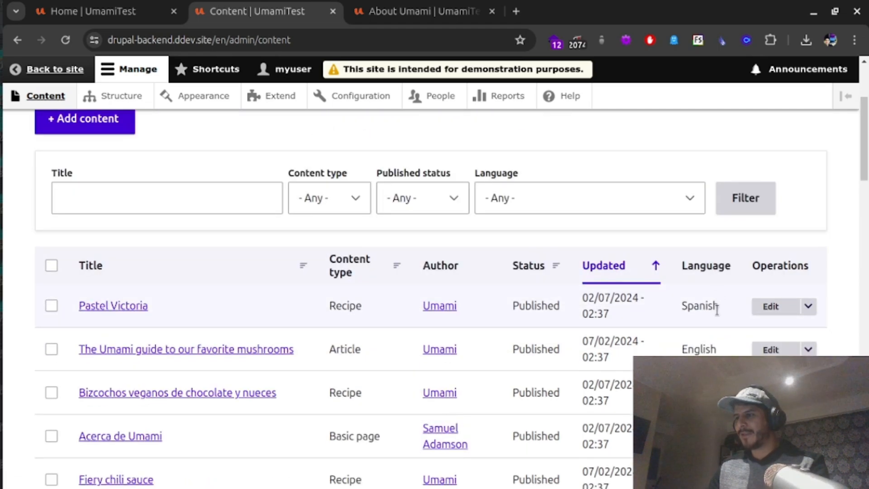
pyautogui.scroll(-3, 717, 327)
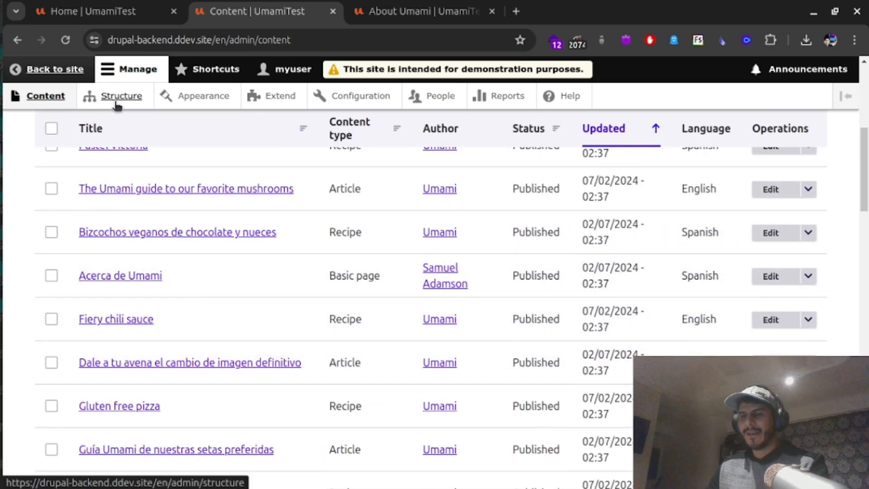
# - View the site's home page in Español, then switch it back to English
pyautogui.click(98, 19)
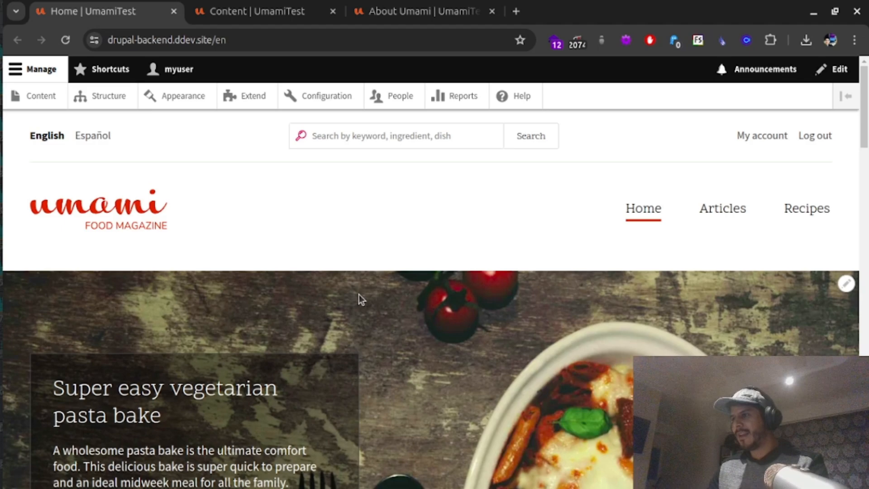
pyautogui.click(94, 136)
pyautogui.scroll(-6, 446, 311)
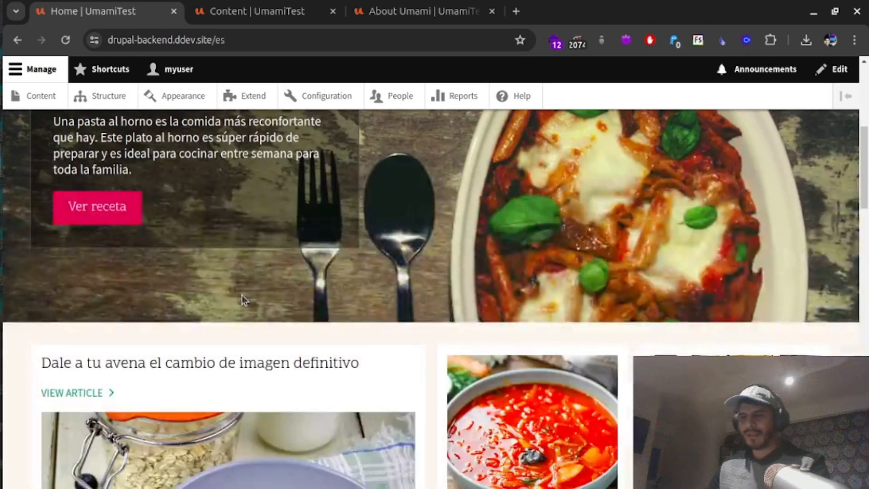
pyautogui.scroll(-8, 244, 292)
pyautogui.scroll(6, 226, 299)
pyautogui.scroll(8, 222, 313)
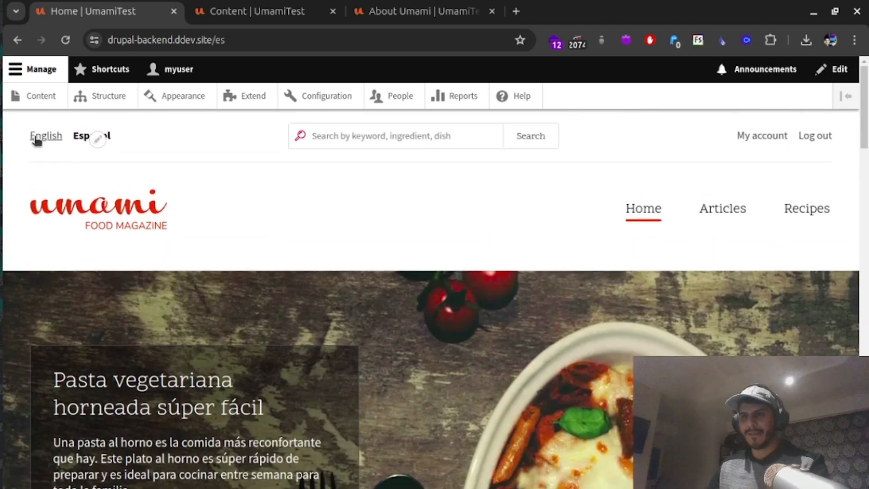
pyautogui.click(43, 135)
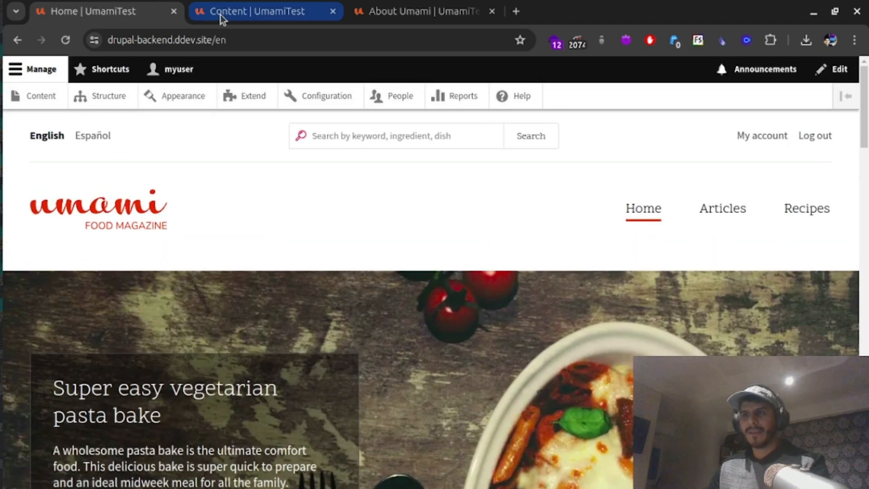
# - From the Content overview, open the Add content page in a new browser tab placed directly after the Content tab
pyautogui.click(221, 15)
pyautogui.scroll(7, 244, 240)
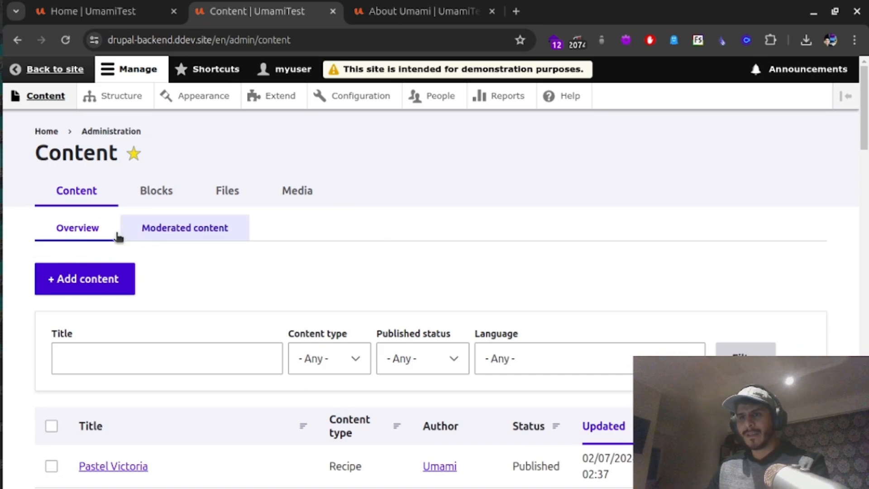
pyautogui.scroll(-5, 245, 322)
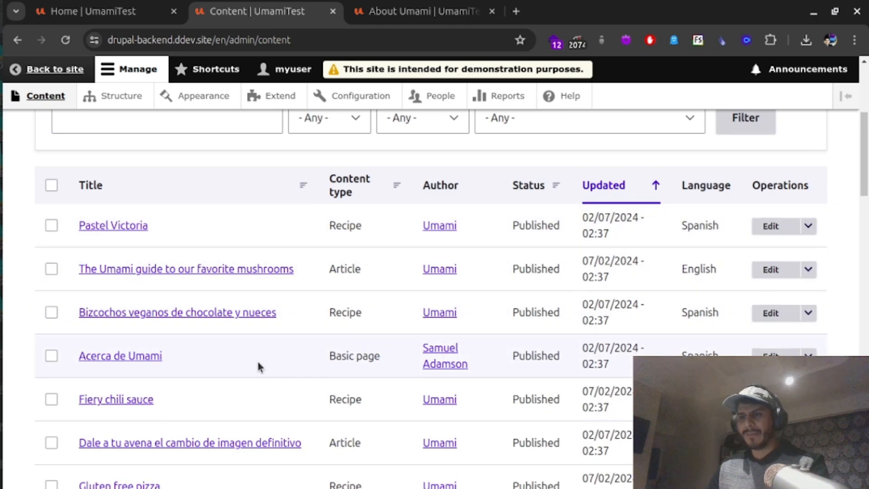
pyautogui.scroll(5, 248, 373)
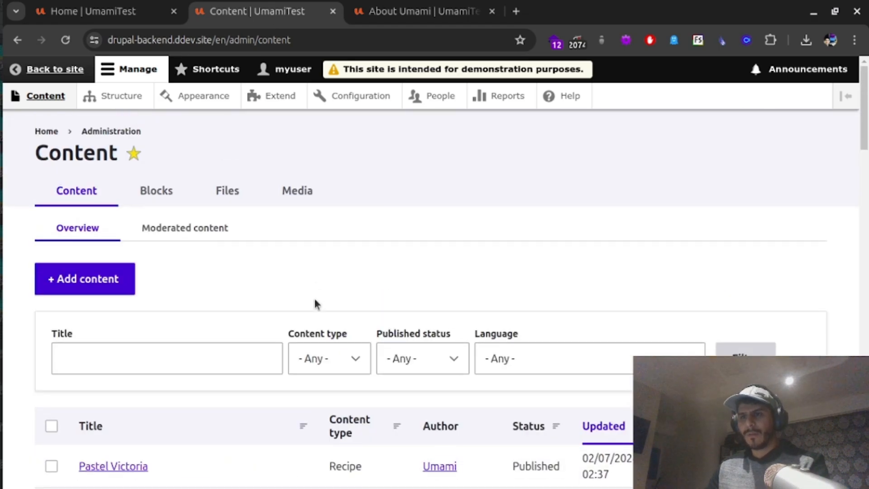
pyautogui.scroll(-2, 317, 303)
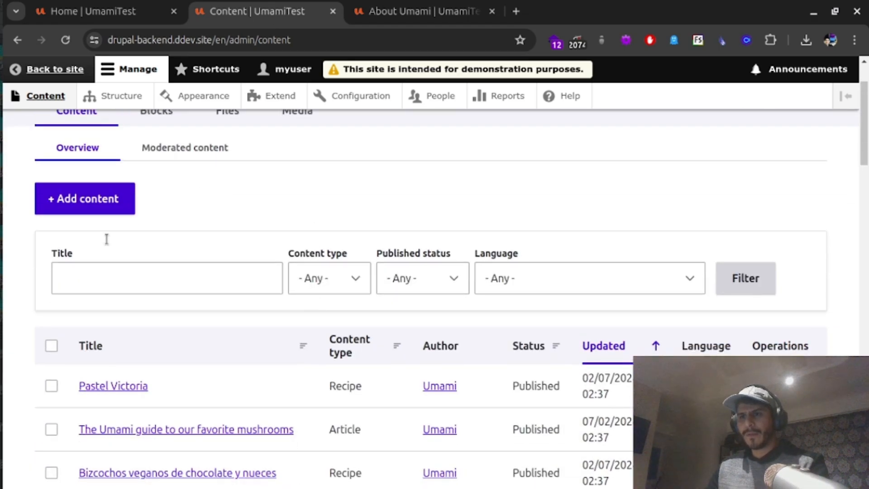
pyautogui.middleClick(89, 209)
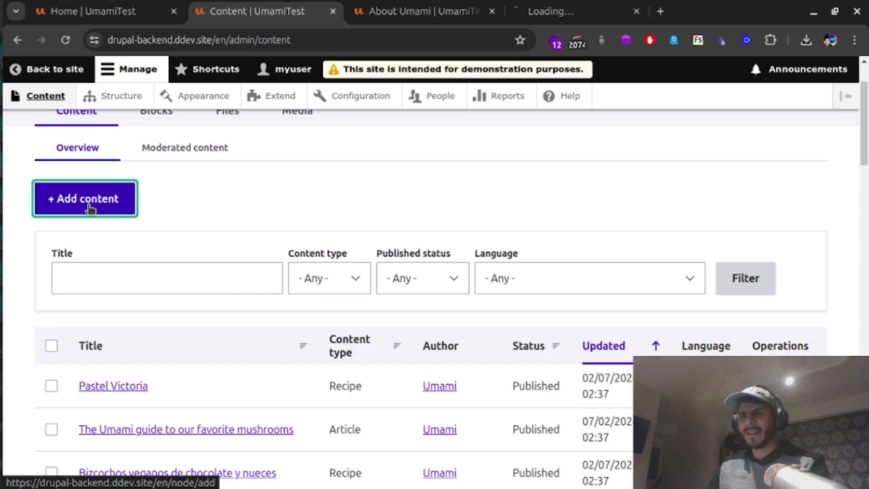
pyautogui.click(545, 11)
pyautogui.moveTo(548, 13); pyautogui.dragTo(388, 18)
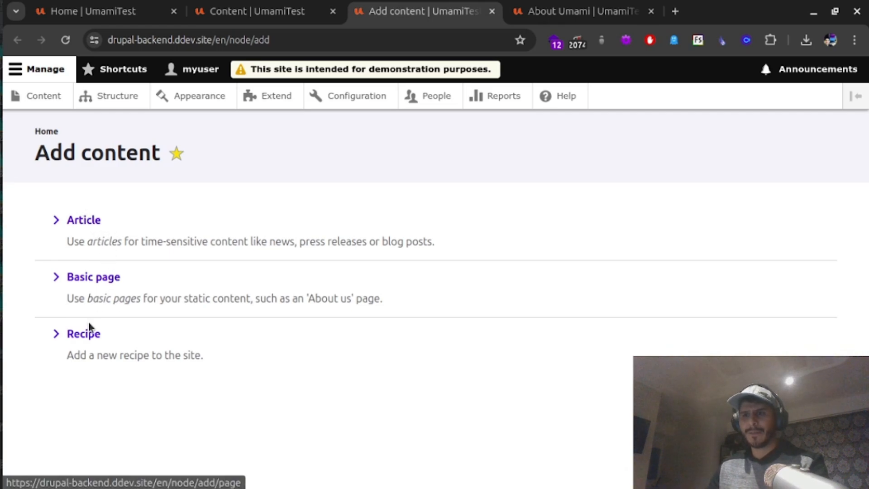
# - Return to the Content overview and set its content type filter to Recipe
pyautogui.click(239, 17)
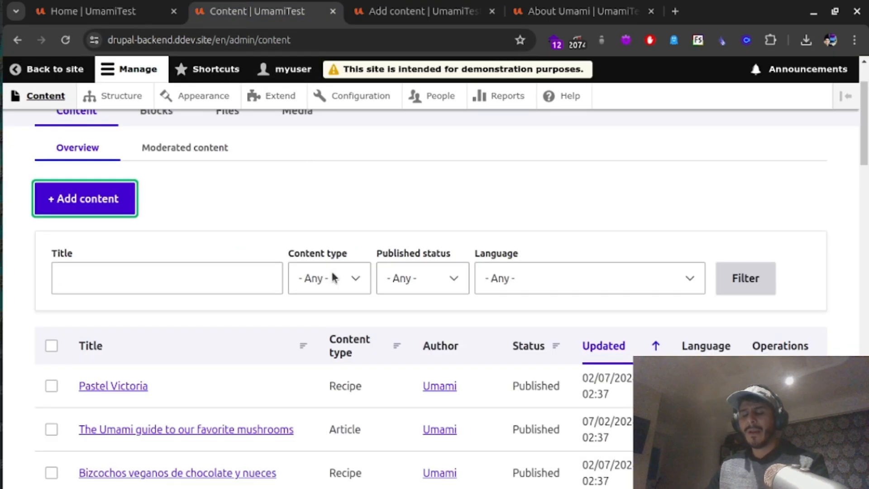
pyautogui.click(380, 230)
pyautogui.scroll(-3, 307, 211)
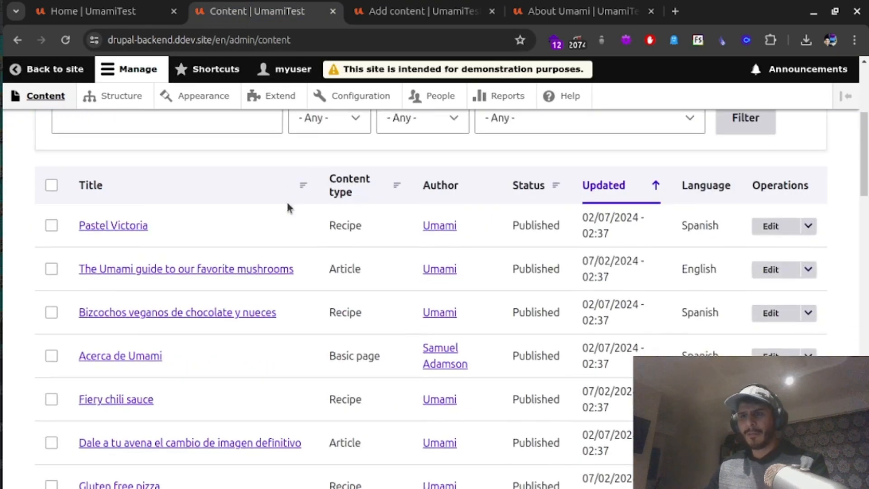
pyautogui.scroll(2, 286, 200)
pyautogui.scroll(2, 210, 311)
pyautogui.scroll(-2, 202, 307)
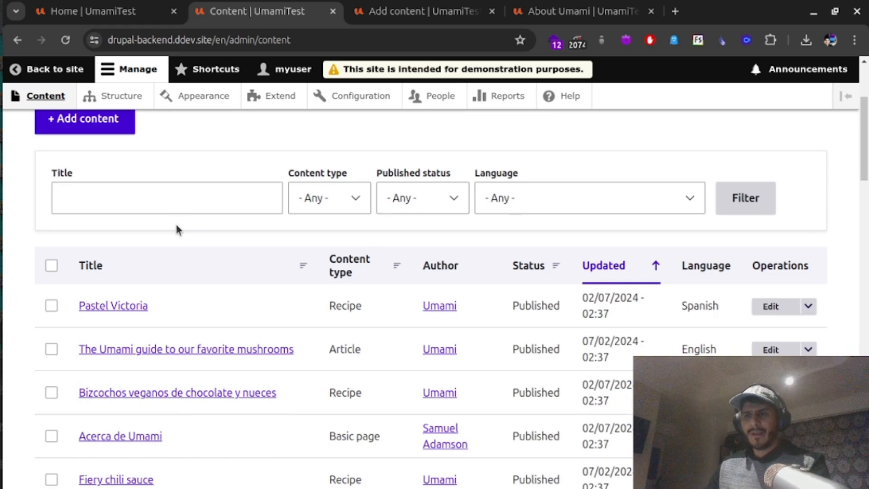
pyautogui.click(165, 208)
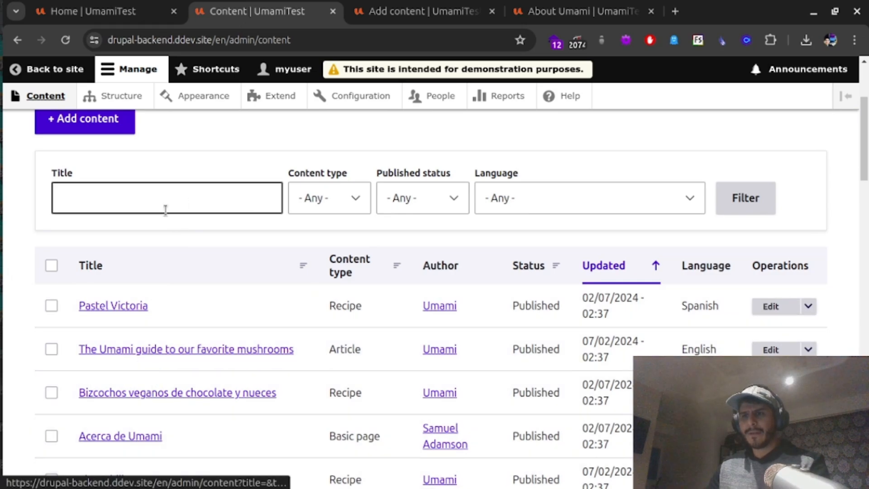
pyautogui.click(332, 199)
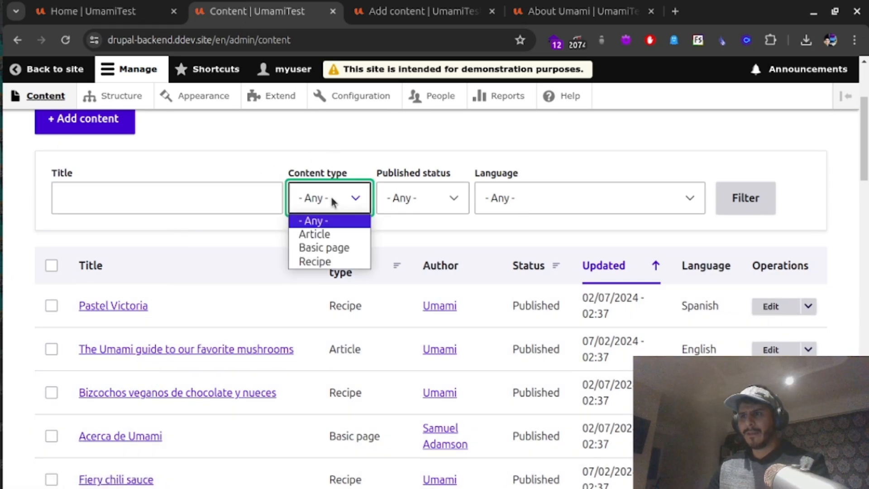
pyautogui.click(373, 160)
pyautogui.click(345, 200)
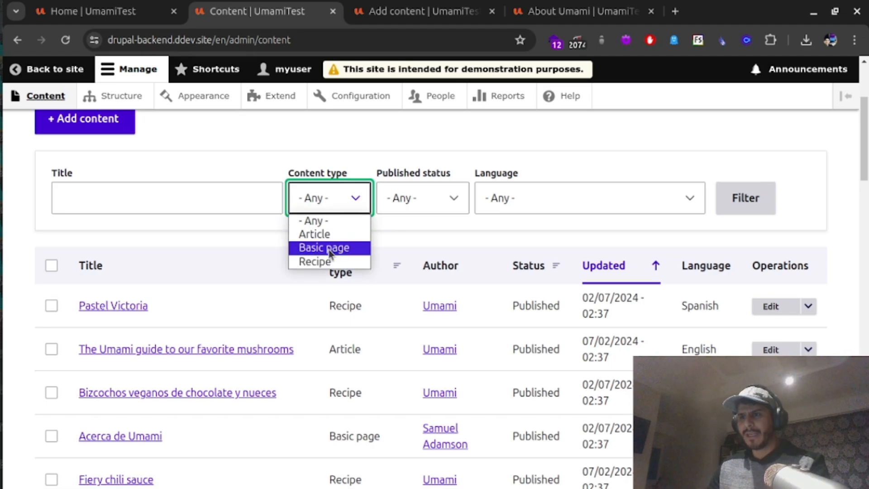
pyautogui.click(332, 261)
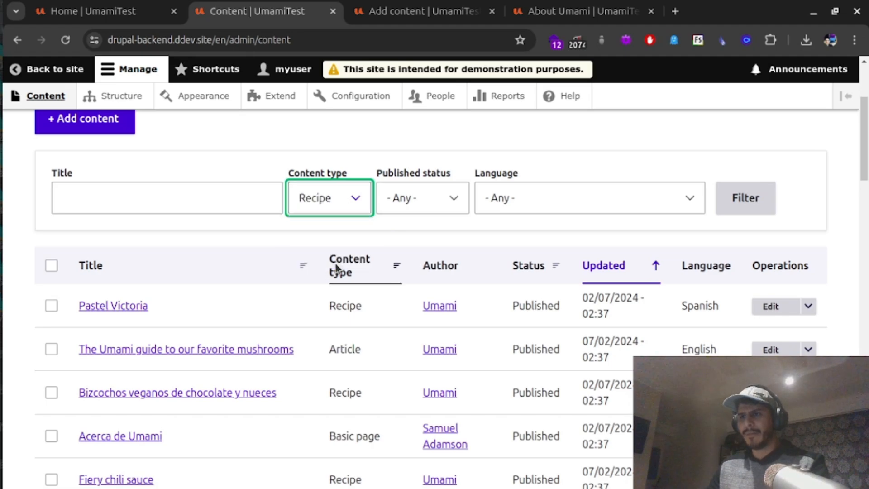
# - Set the language filter to English, leave the published status as Any, and apply the filter
pyautogui.click(456, 198)
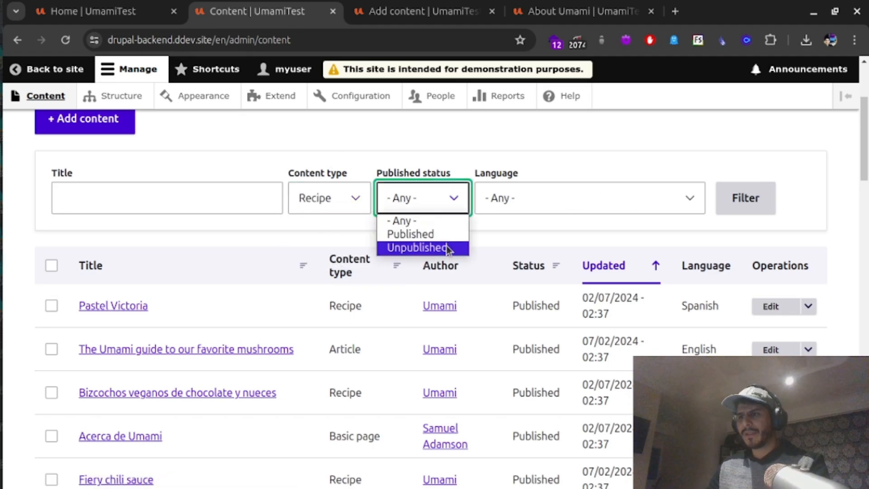
pyautogui.click(640, 196)
pyautogui.click(627, 200)
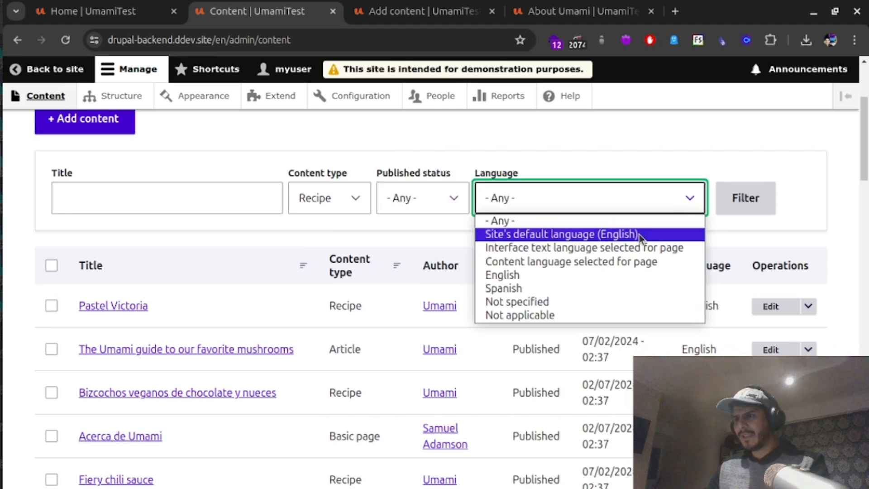
pyautogui.click(638, 156)
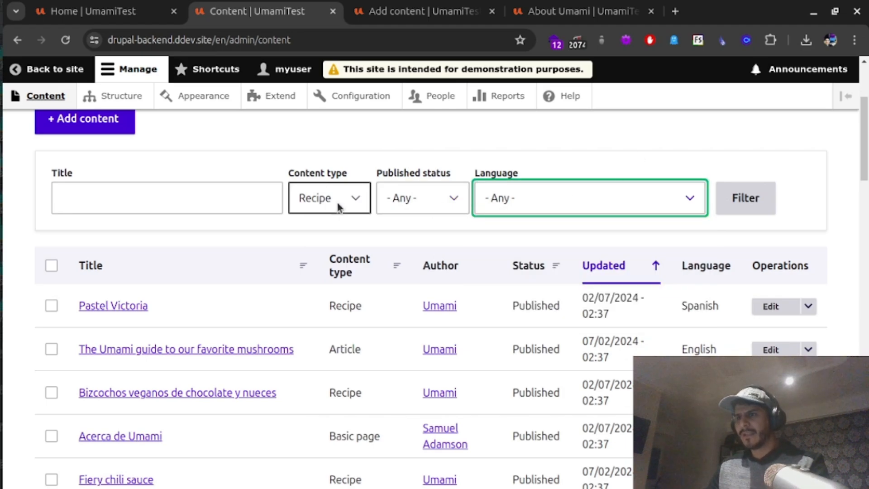
pyautogui.click(528, 202)
pyautogui.click(531, 275)
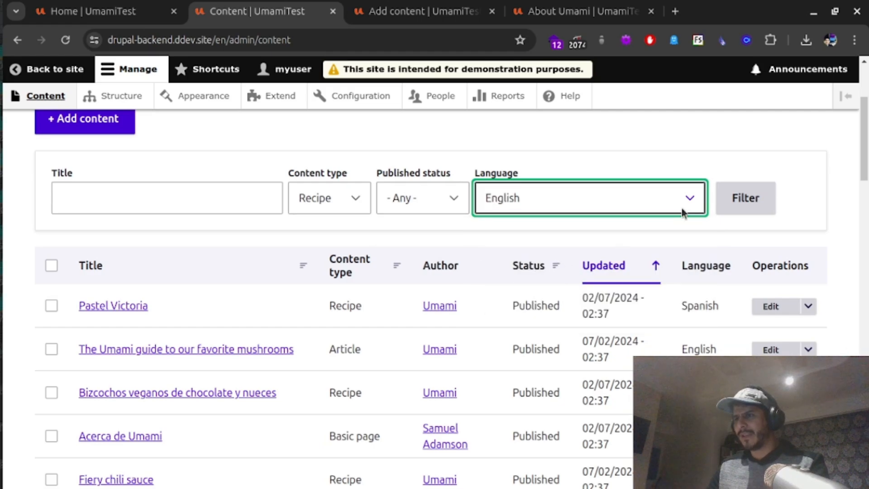
pyautogui.click(745, 197)
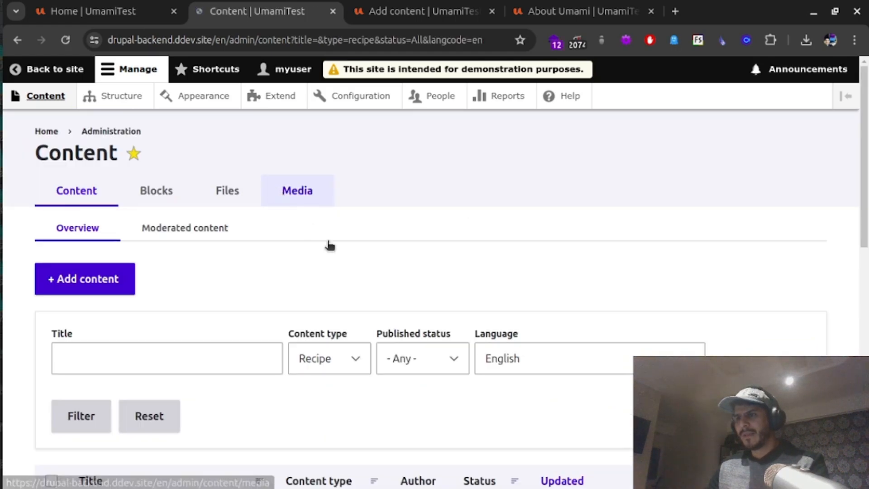
# - Examine the content list filtered to English recipes
pyautogui.scroll(-5, 317, 249)
pyautogui.scroll(-2, 159, 289)
pyautogui.scroll(-1, 272, 272)
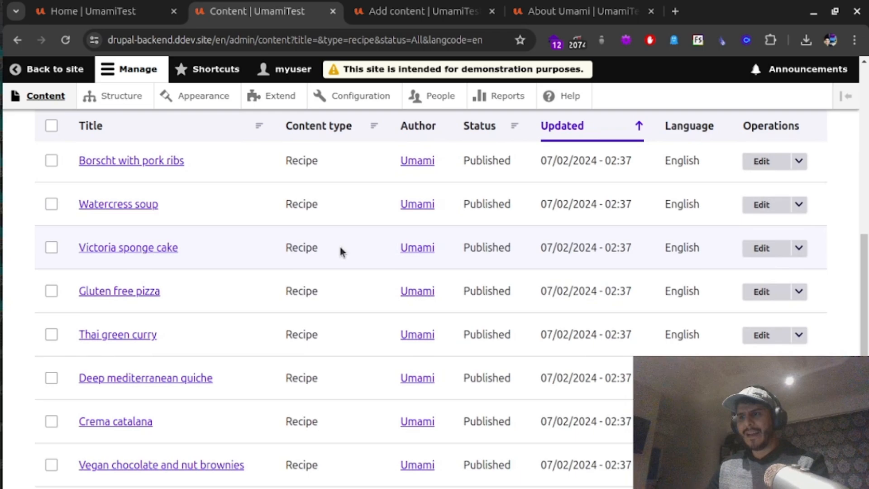
pyautogui.scroll(3, 306, 280)
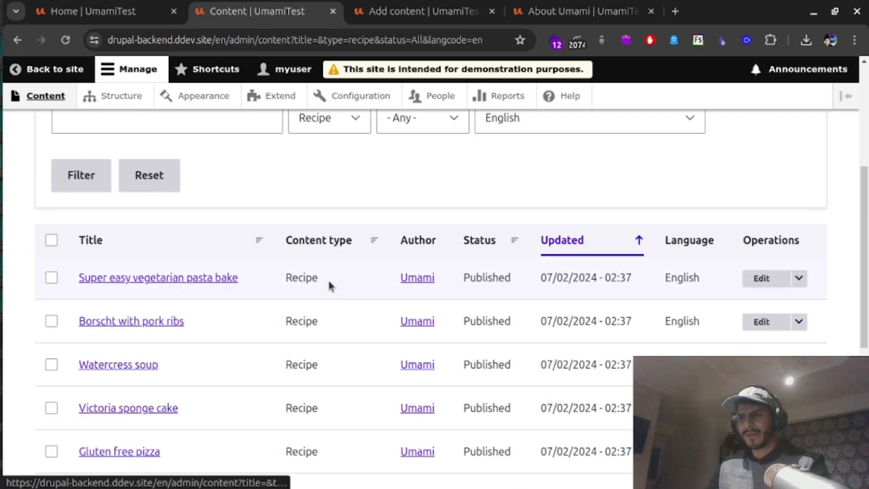
pyautogui.scroll(-3, 324, 294)
pyautogui.scroll(6, 466, 278)
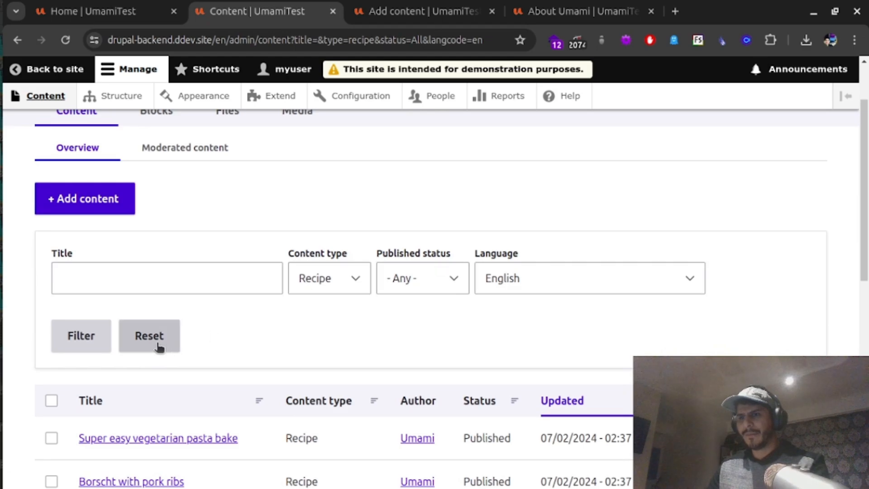
# - Reset the content list filters and look over the unfiltered items and their columns
pyautogui.click(156, 340)
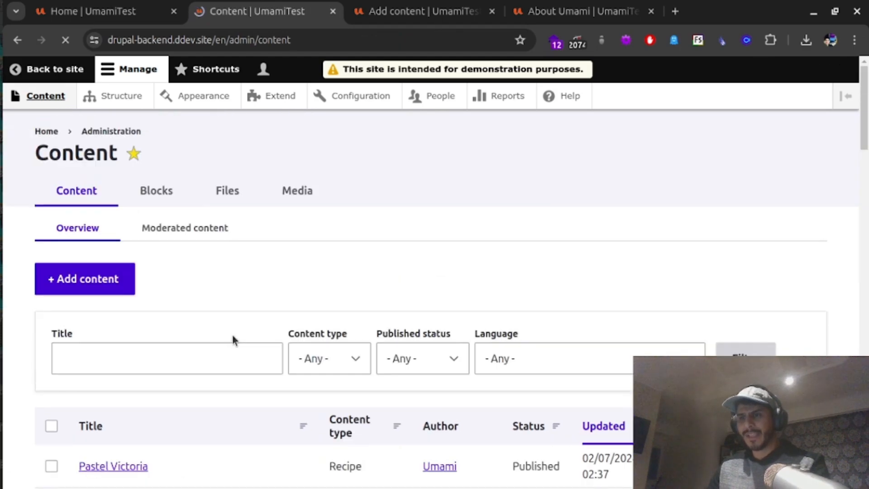
pyautogui.scroll(-5, 186, 335)
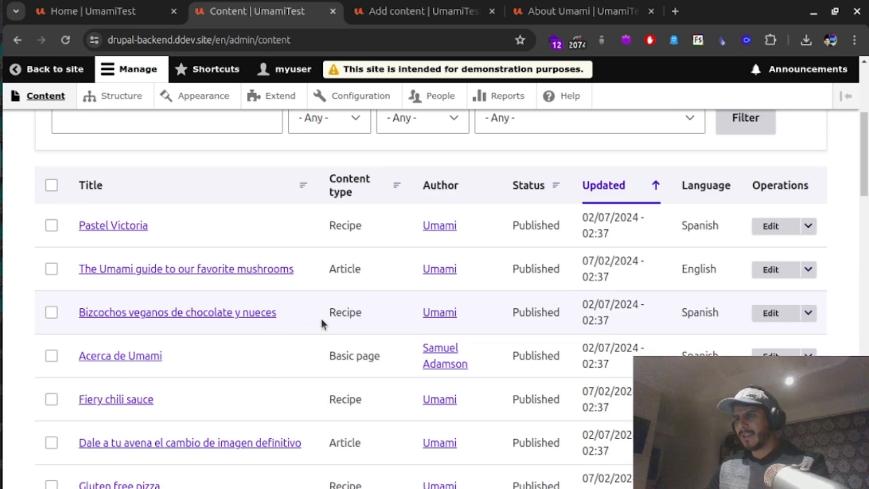
pyautogui.moveTo(863, 174); pyautogui.dragTo(855, 148)
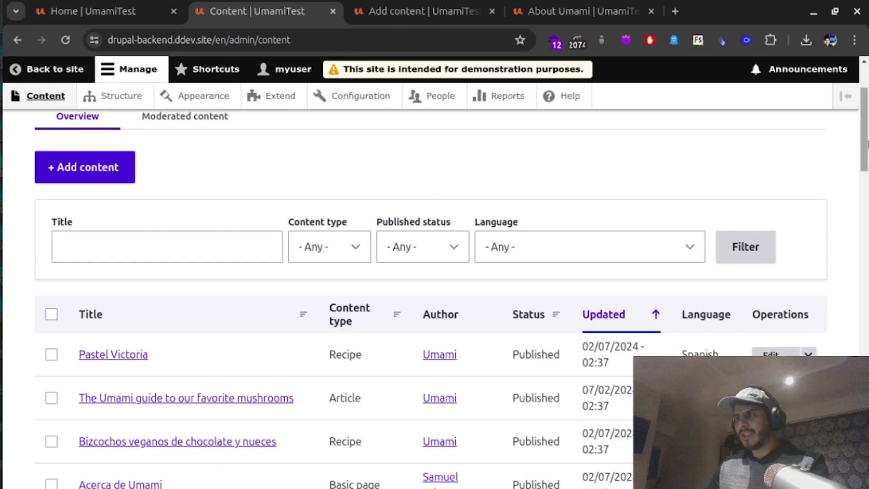
pyautogui.scroll(-1, 453, 213)
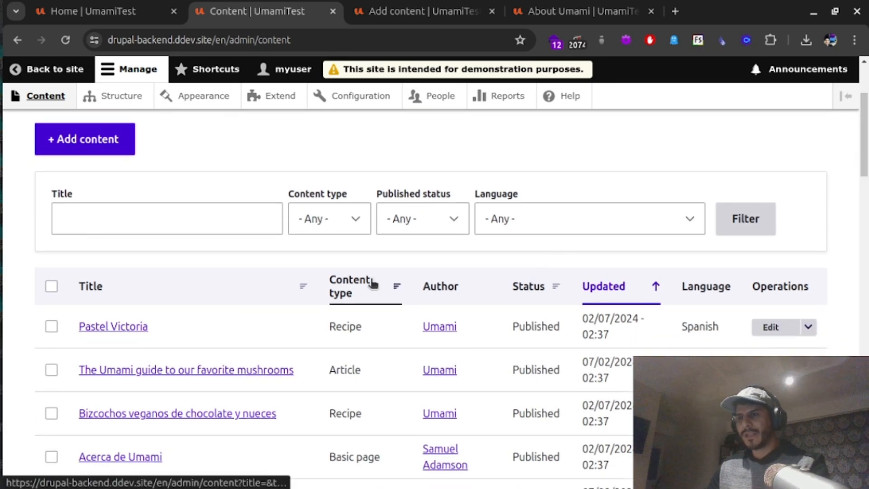
# - Sort the content list by title in ascending order and look through the result
pyautogui.click(119, 291)
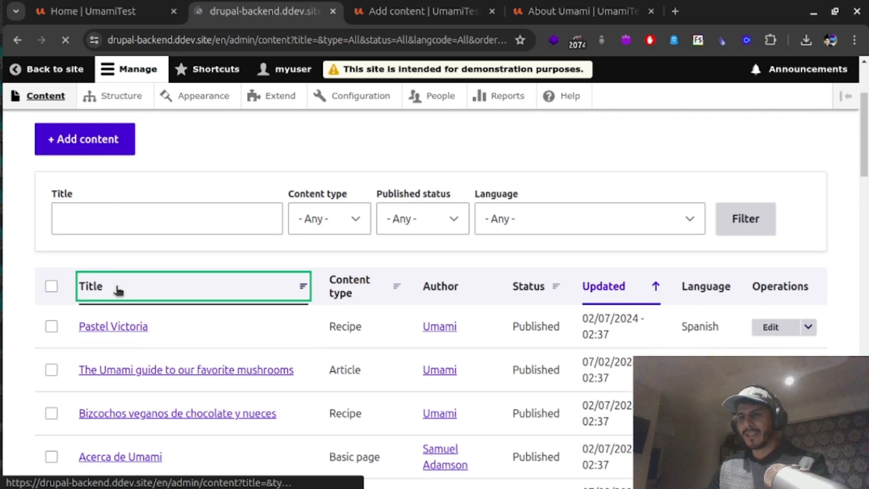
pyautogui.scroll(-3, 187, 304)
pyautogui.scroll(-1, 192, 301)
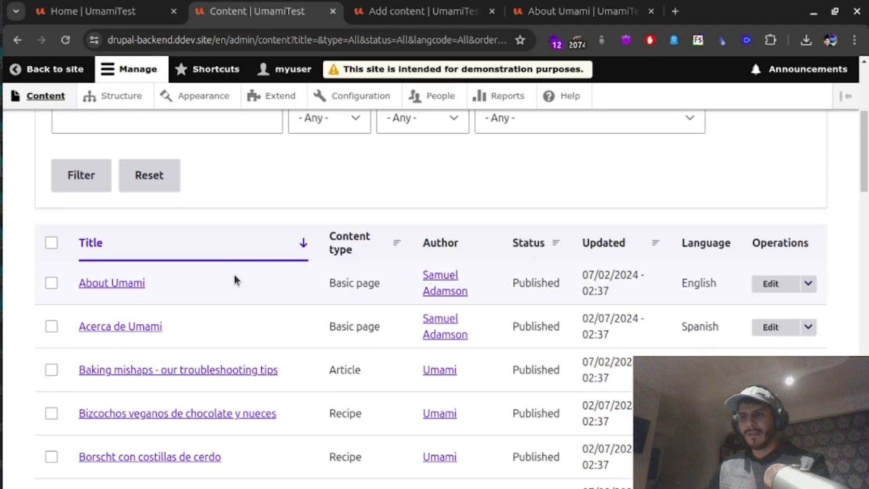
pyautogui.scroll(-7, 176, 295)
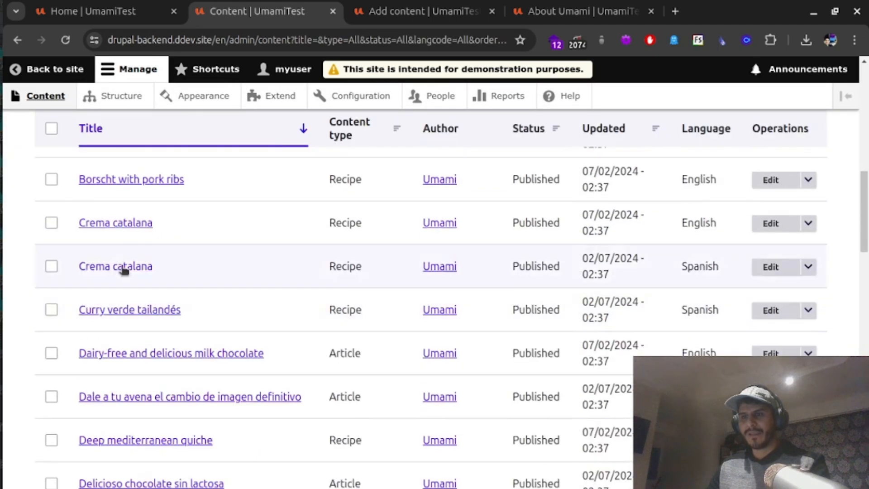
pyautogui.scroll(7, 172, 317)
# - Sort the content list by content type in ascending order
pyautogui.click(384, 252)
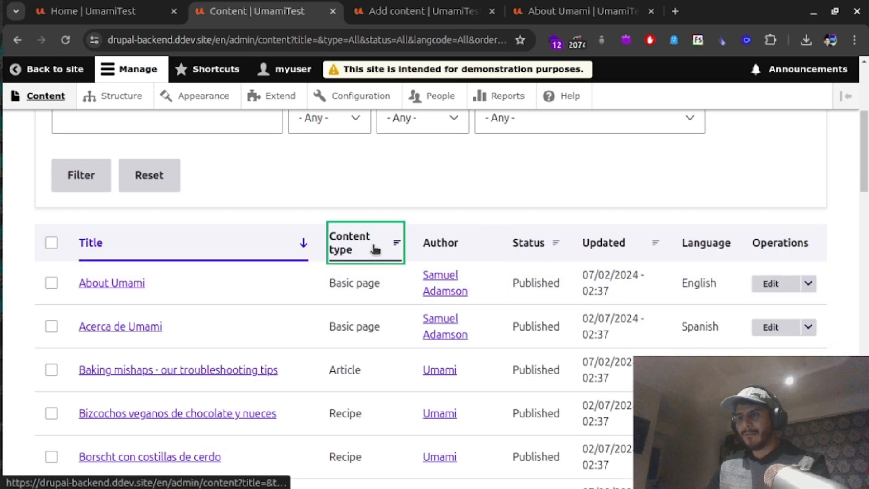
pyautogui.scroll(-4, 371, 258)
pyautogui.scroll(-2, 382, 287)
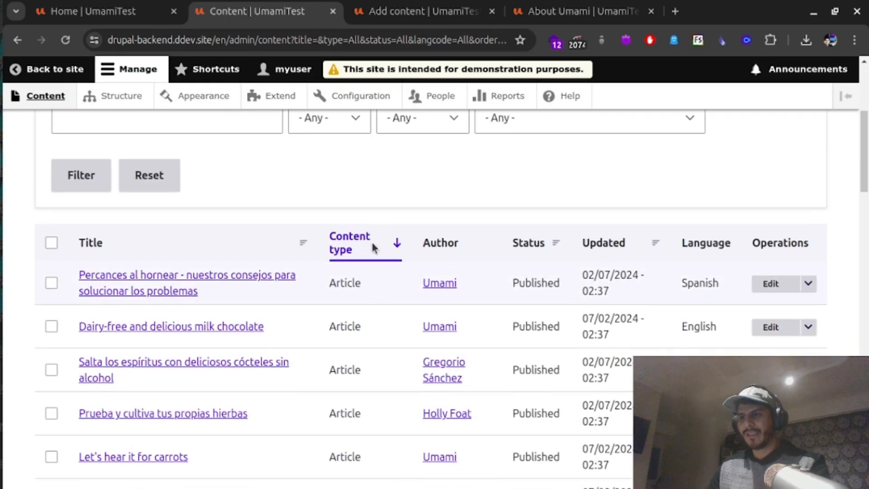
# - Reverse the content type sort to descending order and look through the whole list
pyautogui.click(397, 245)
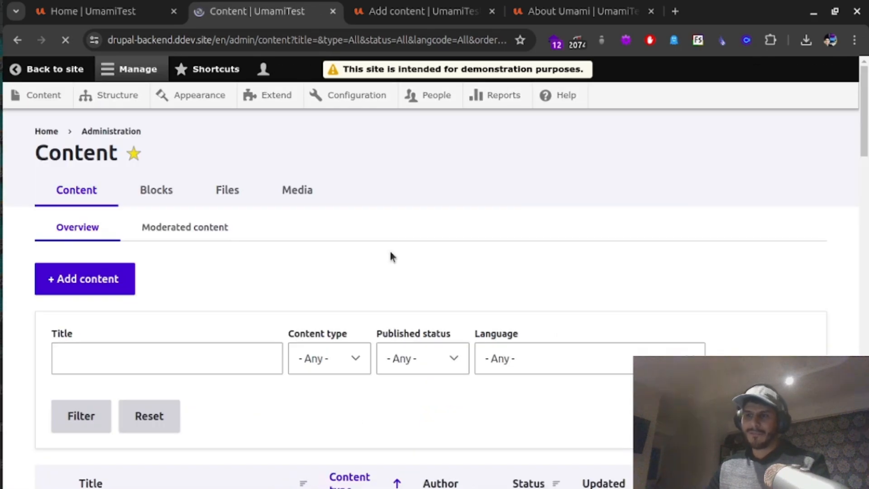
pyautogui.scroll(-7, 390, 254)
pyautogui.scroll(3, 392, 289)
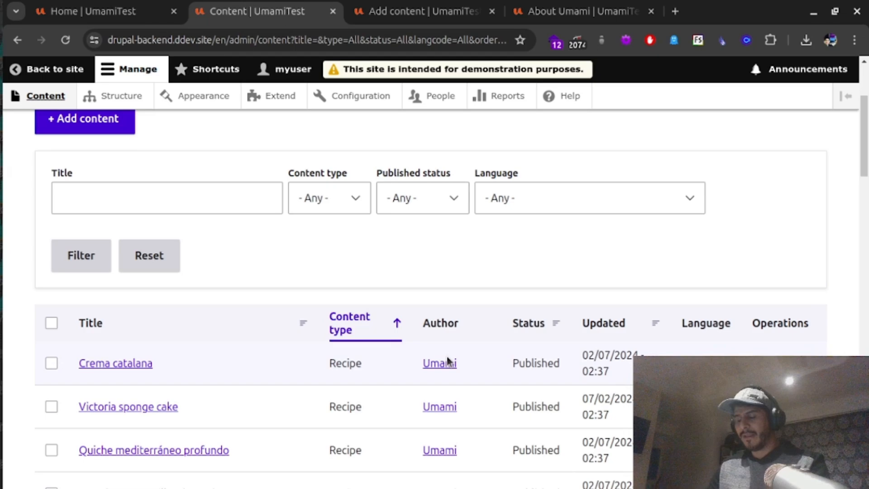
pyautogui.scroll(-20, 448, 365)
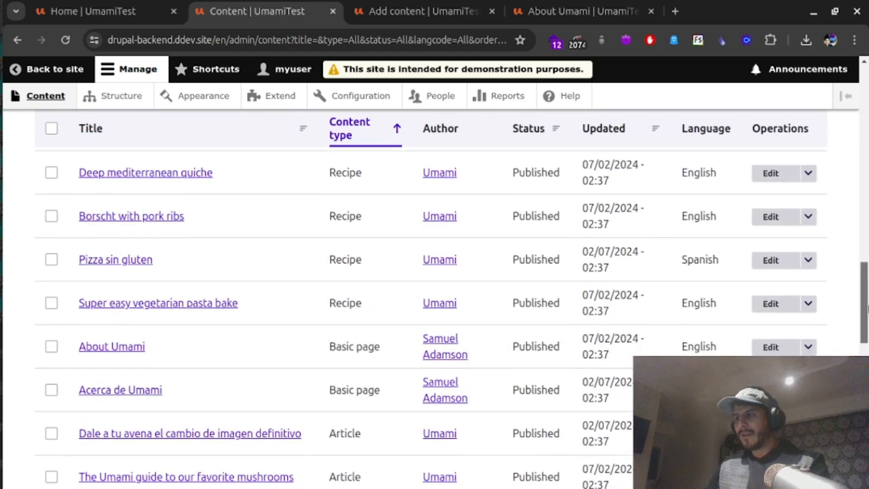
pyautogui.scroll(20, 477, 335)
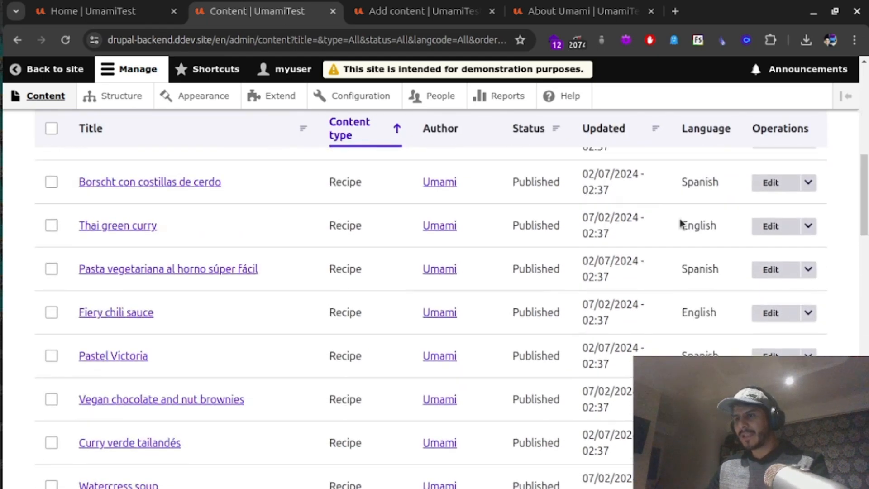
pyautogui.scroll(-5, 442, 432)
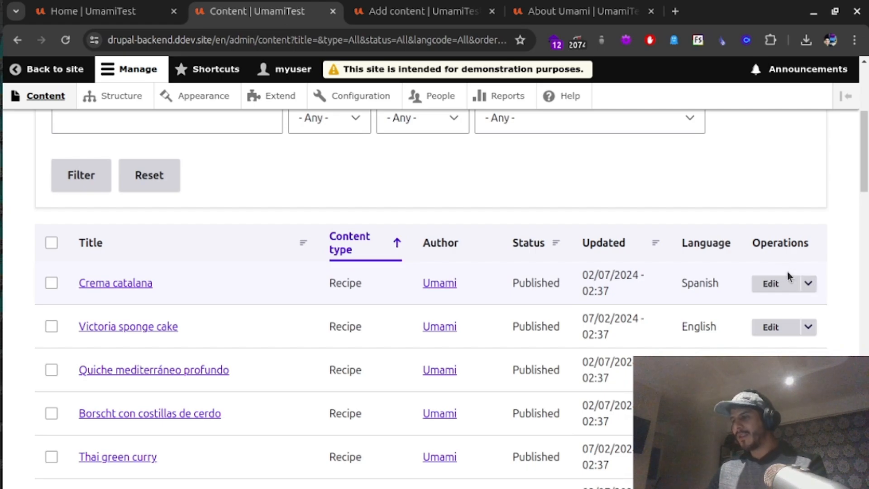
# - Check the additional operations for the first Crema catalana item, and reset the content list to its default order
pyautogui.click(809, 283)
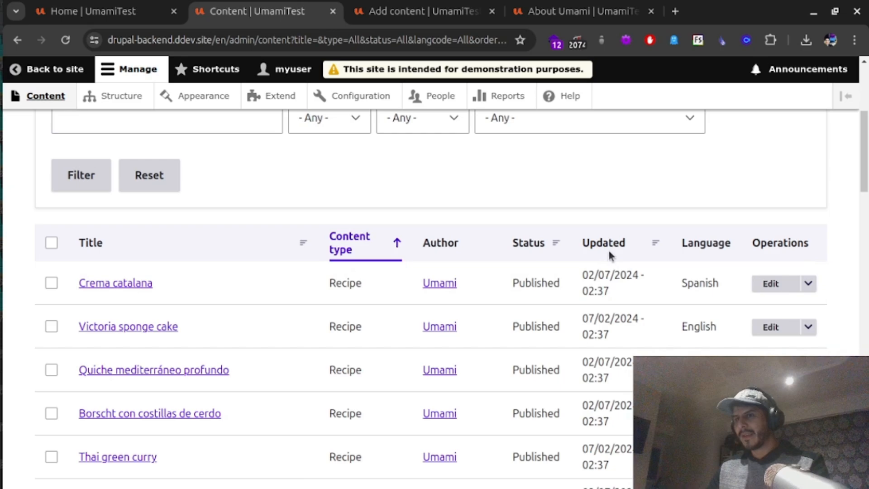
pyautogui.scroll(3, 181, 254)
pyautogui.click(141, 324)
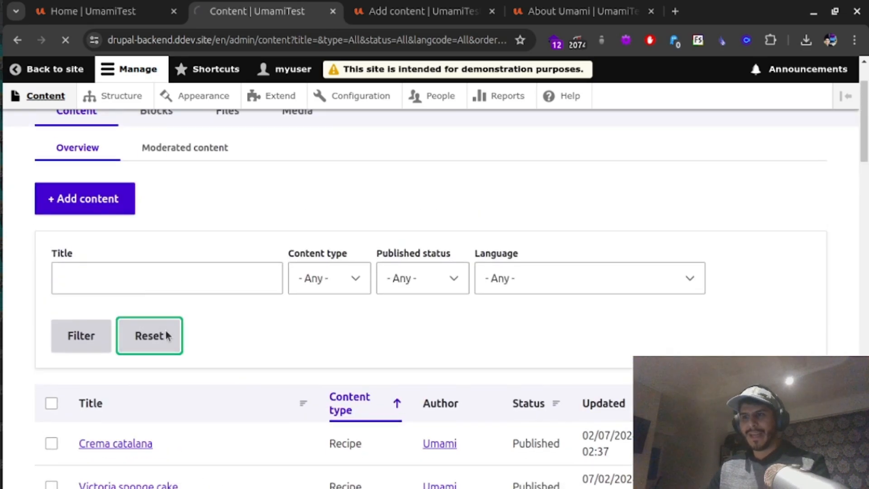
pyautogui.scroll(-3, 166, 338)
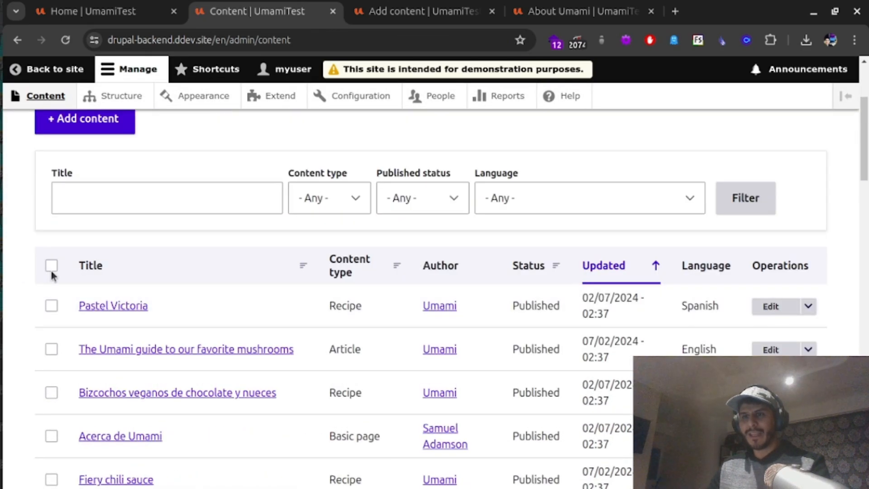
# - Select Pastel Victoria, The Umami guide to our favorite mushrooms and Bizcochos veganos de chocolate y nueces, and view the available bulk actions
pyautogui.click(52, 306)
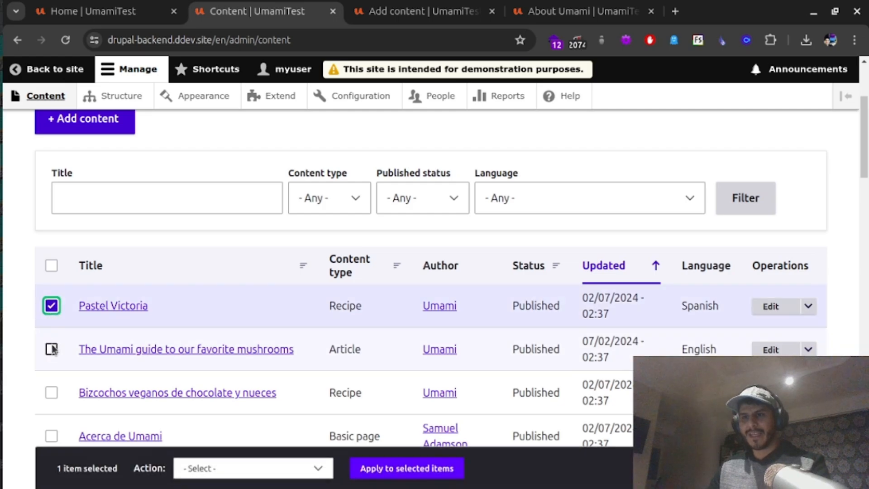
pyautogui.click(51, 349)
pyautogui.click(51, 393)
pyautogui.scroll(-3, 50, 396)
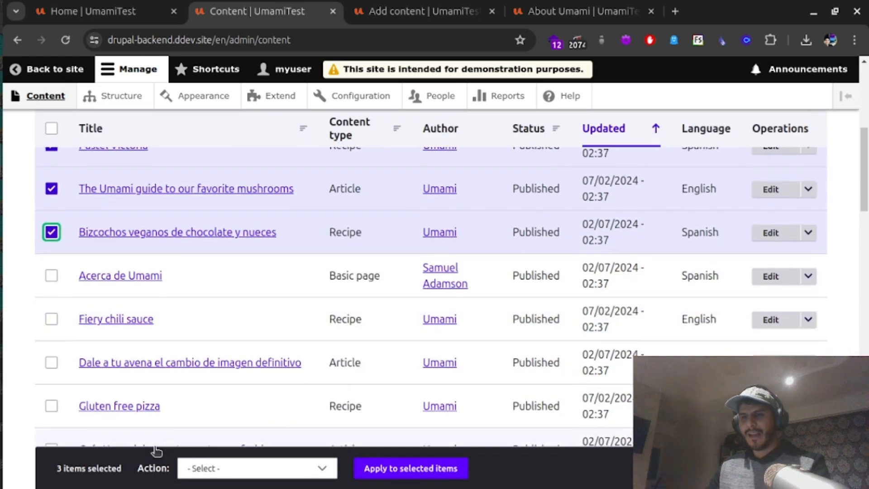
pyautogui.scroll(3, 458, 372)
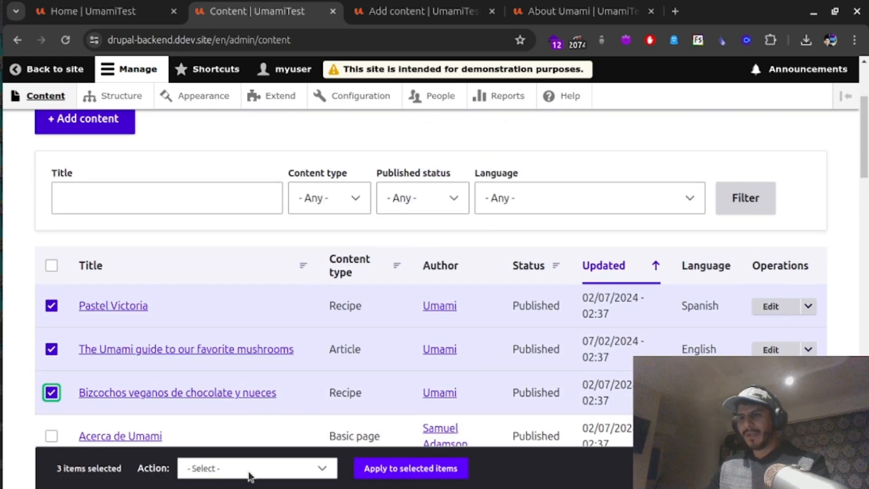
pyautogui.click(224, 470)
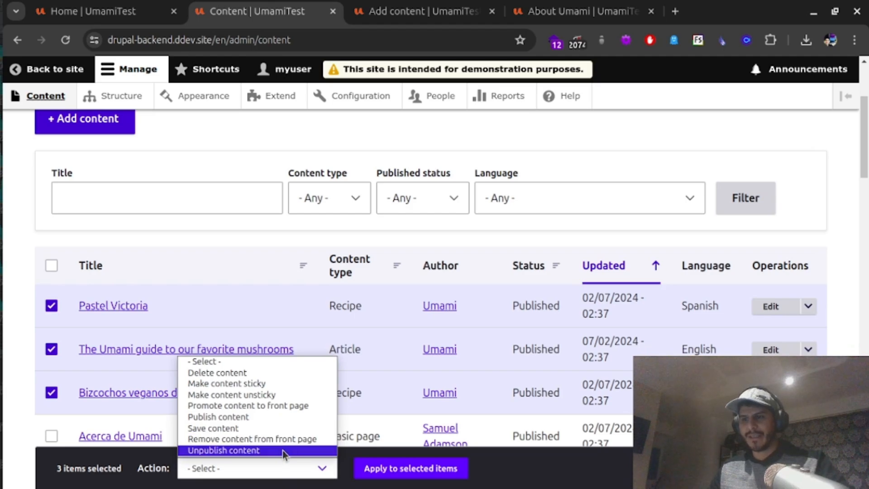
pyautogui.click(248, 232)
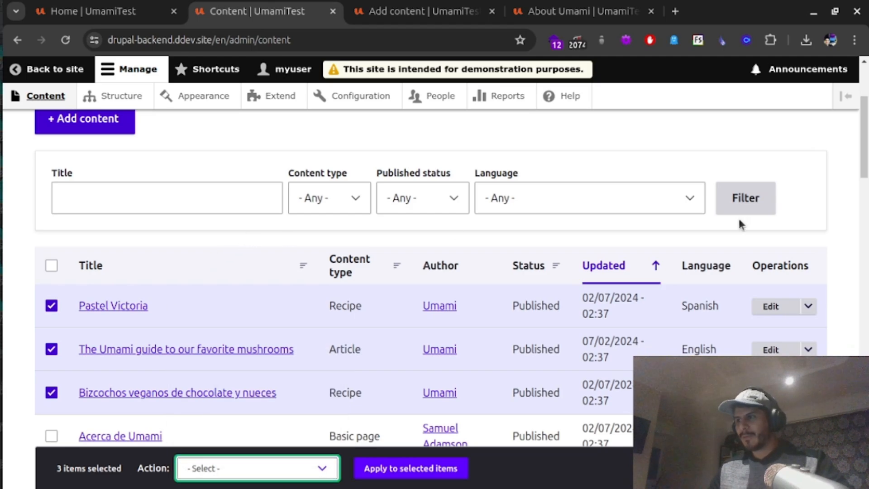
# - Deselect the three selected content items without applying a bulk action
pyautogui.click(51, 306)
pyautogui.click(51, 349)
pyautogui.click(51, 393)
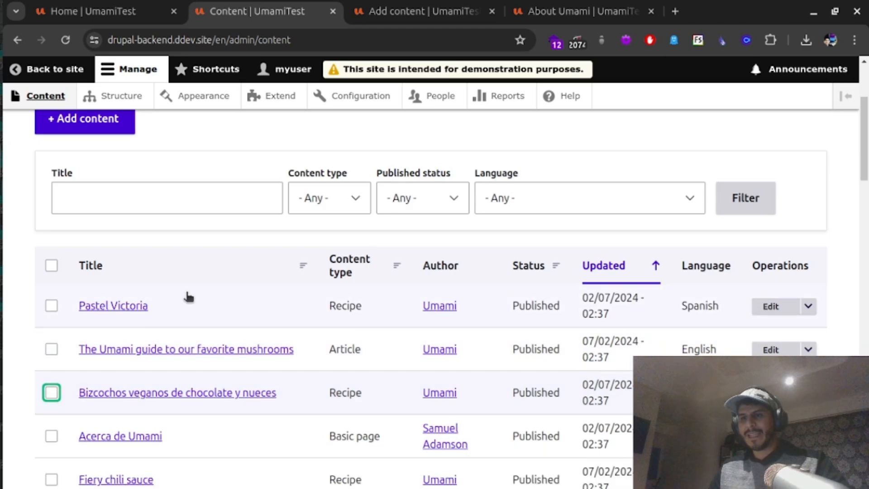
pyautogui.scroll(5, 205, 349)
pyautogui.scroll(-8, 278, 353)
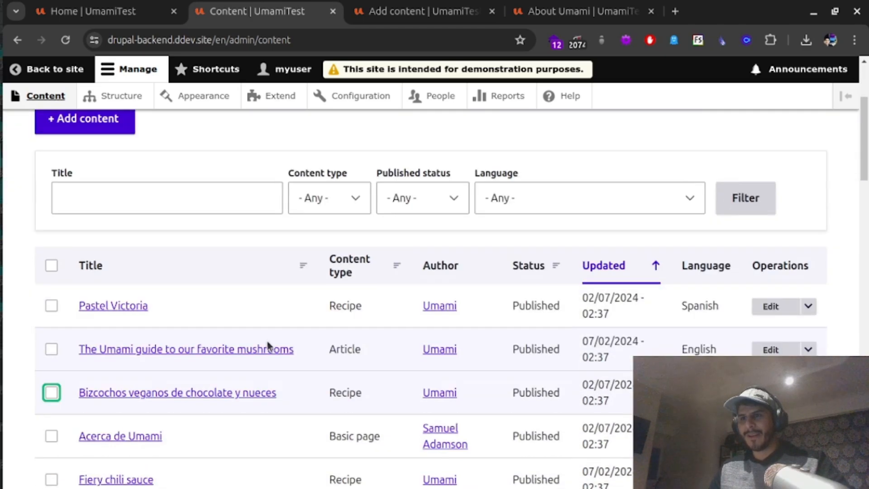
pyautogui.scroll(6, 267, 343)
pyautogui.scroll(2, 184, 290)
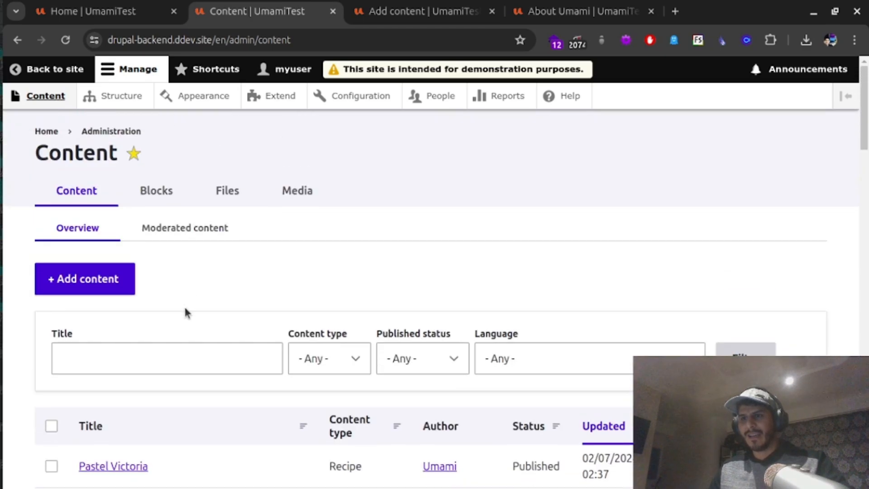
pyautogui.scroll(-5, 204, 298)
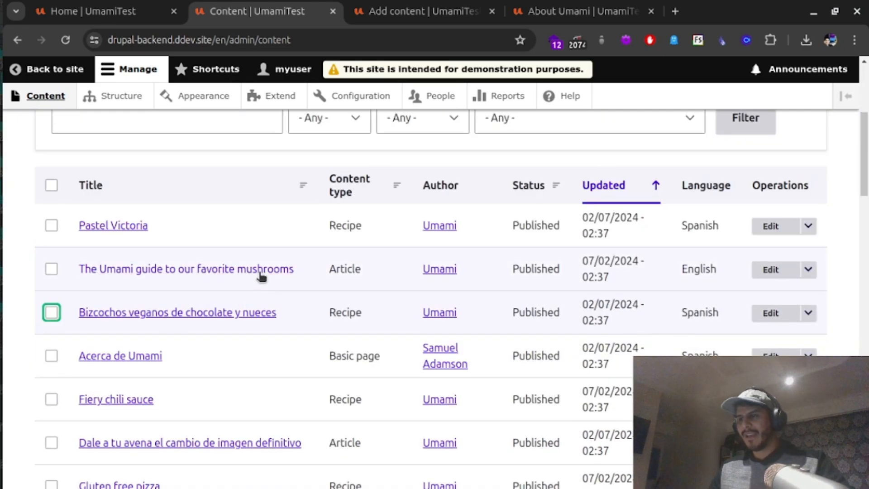
# - Open the Moderated content list and read its notice about pending versions of content
pyautogui.scroll(5, 267, 275)
pyautogui.click(184, 231)
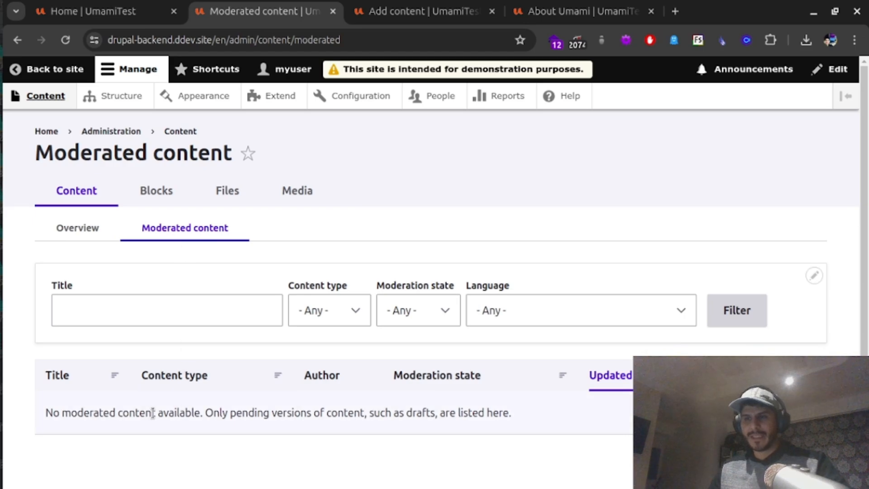
pyautogui.tripleClick(137, 413)
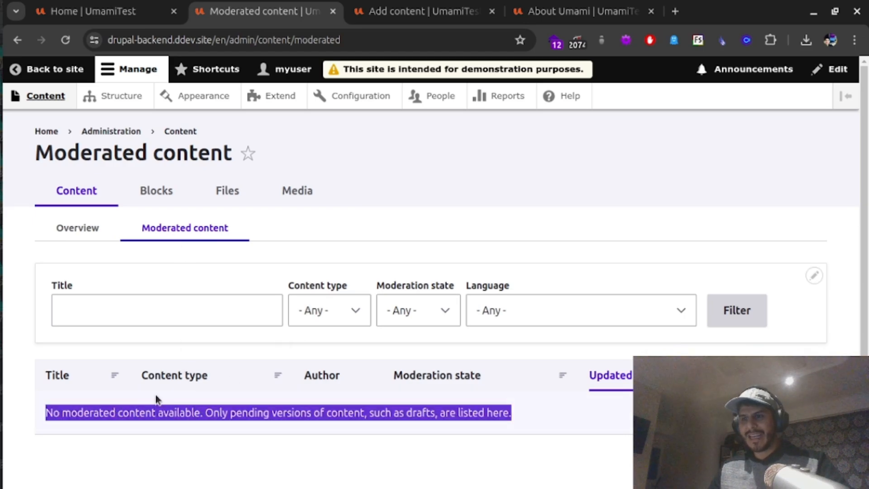
pyautogui.click(110, 417)
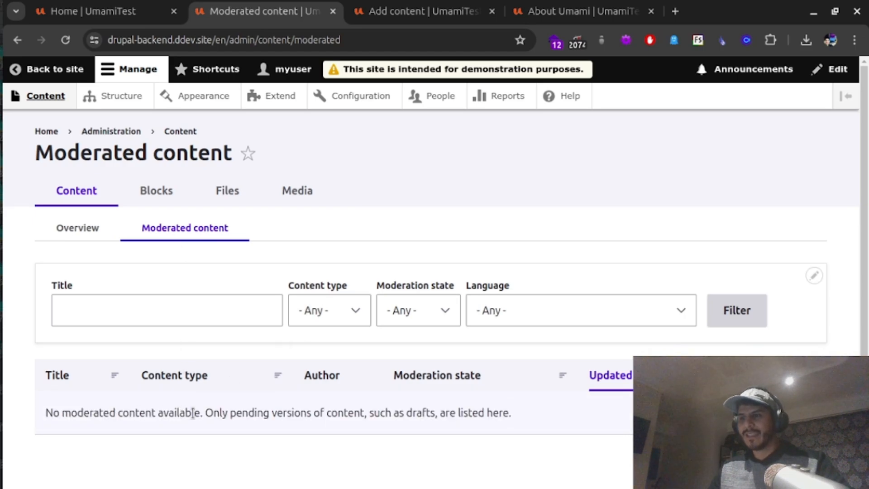
pyautogui.moveTo(213, 411); pyautogui.dragTo(515, 419)
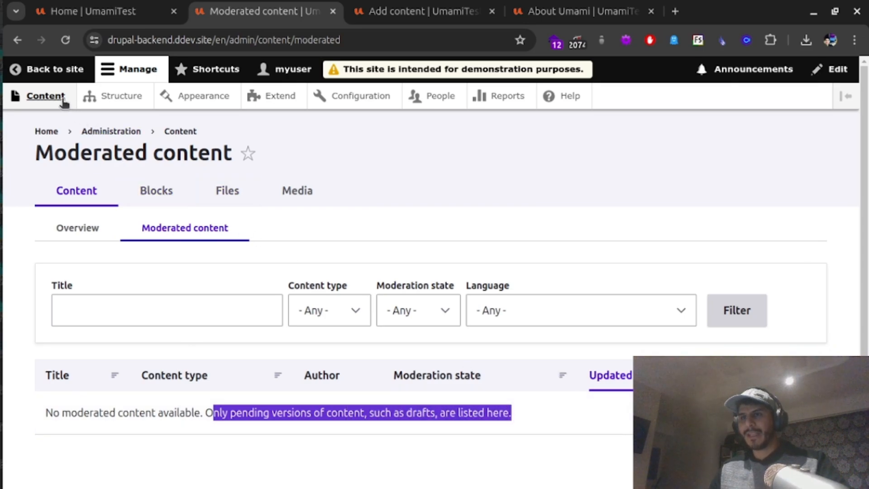
# - Return to the Content overview and start adding a new Article
pyautogui.click(72, 238)
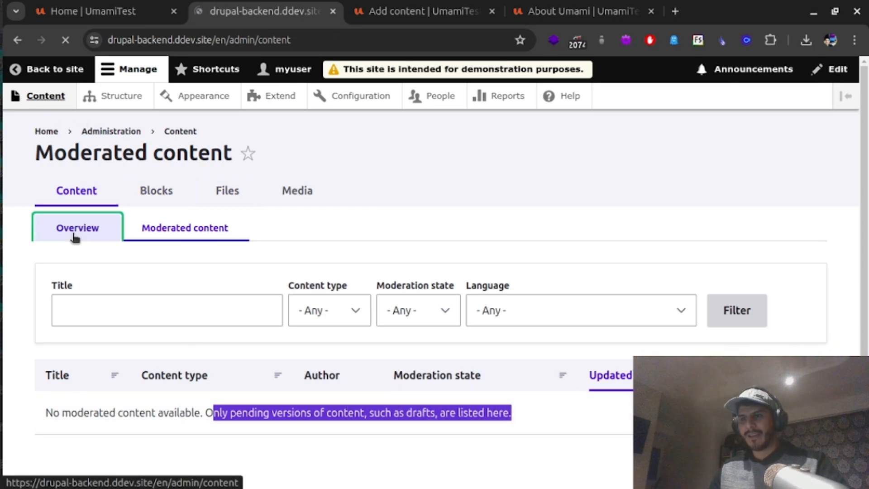
pyautogui.click(81, 281)
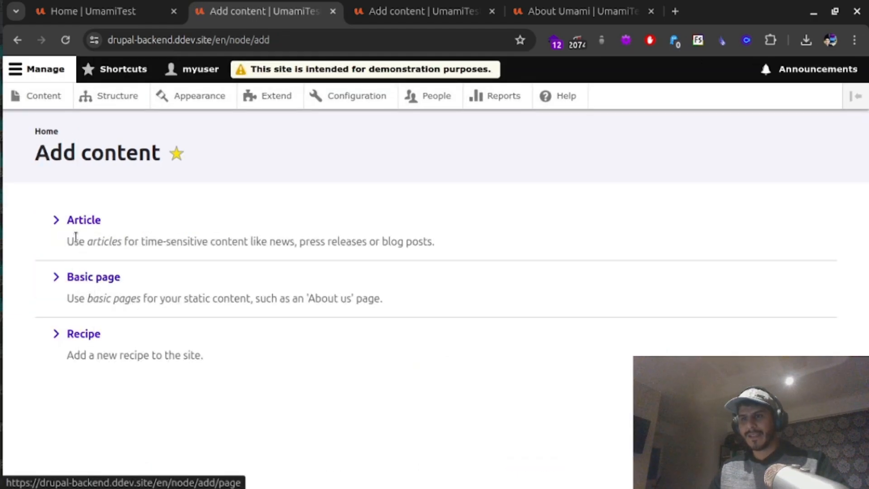
pyautogui.click(84, 221)
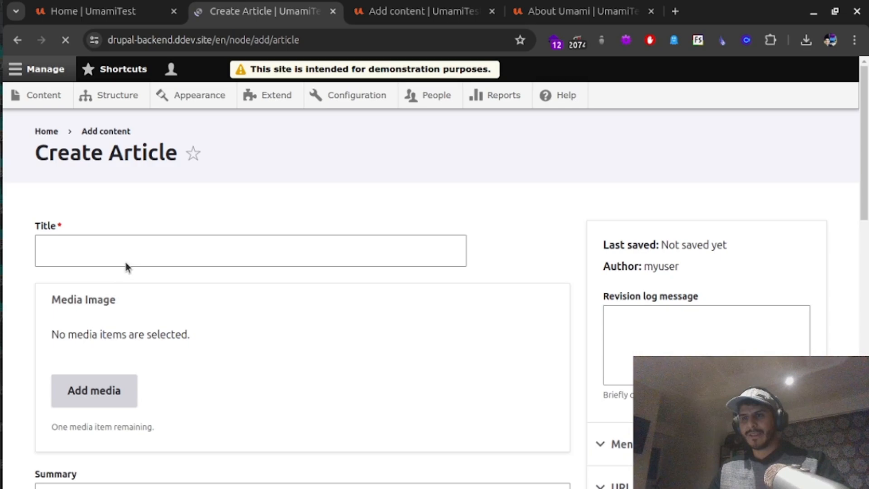
# - Title the new article "Sample" and enter "Sample article about food" as its body text
pyautogui.click(119, 253)
pyautogui.write('Sample')
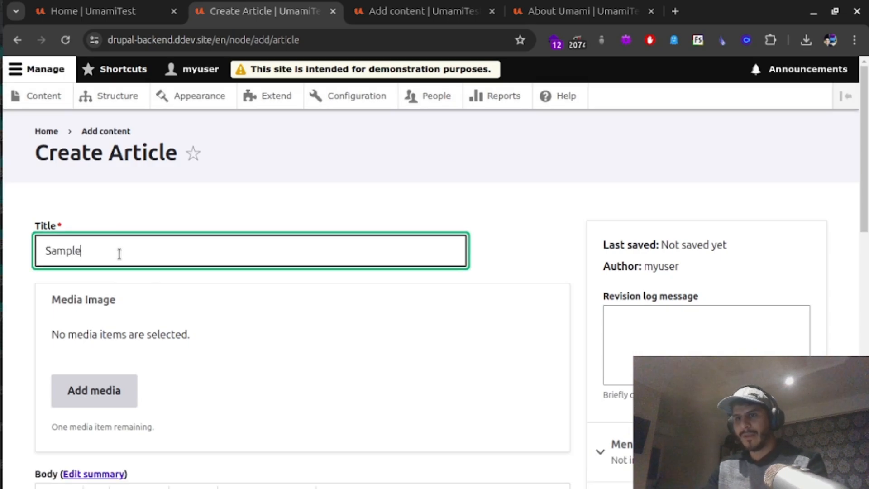
pyautogui.scroll(-6, 156, 295)
pyautogui.click(146, 274)
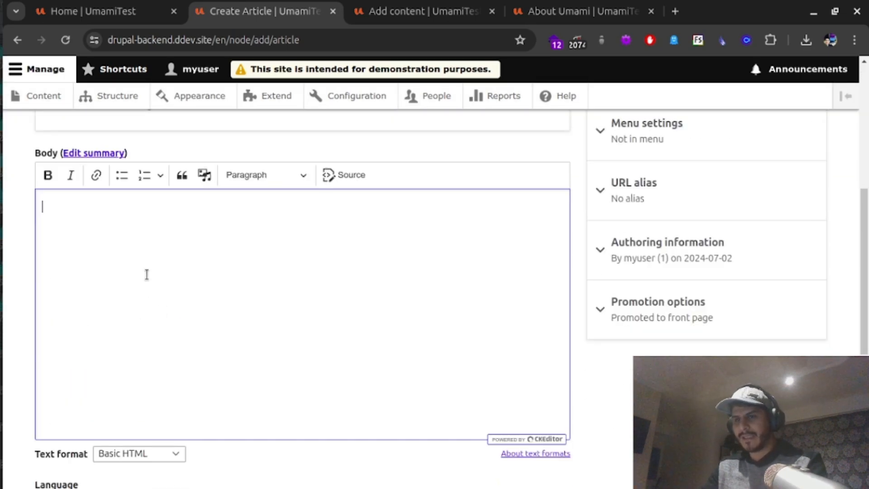
pyautogui.write('Saple')
pyautogui.press('BackSpace')
pyautogui.press('BackSpace')
pyautogui.press('BackSpace')
pyautogui.press('BackSpace')
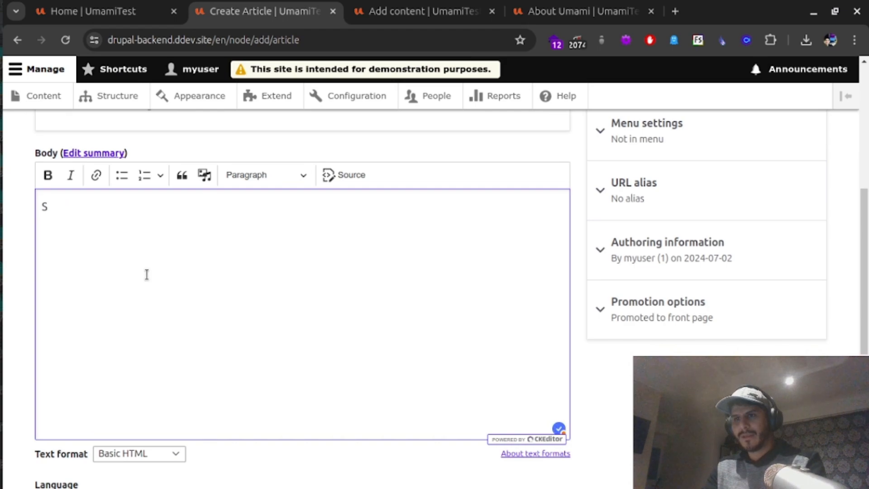
pyautogui.write('ample ')
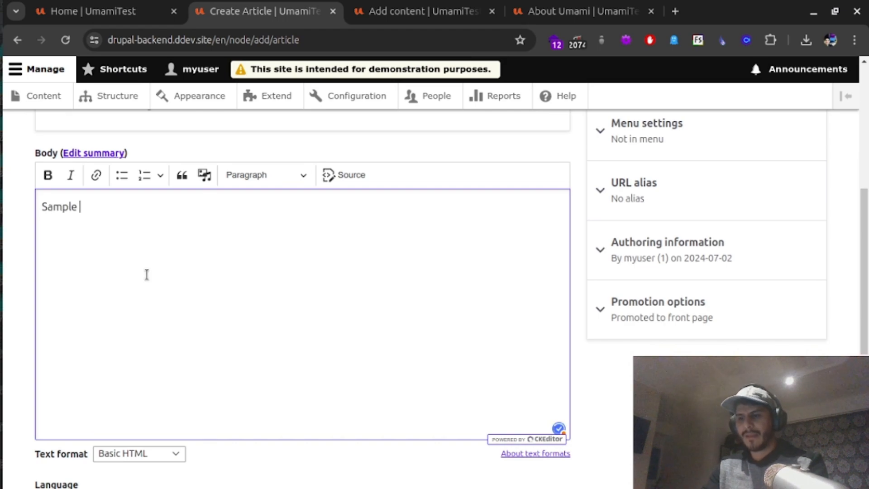
pyautogui.write('article about s')
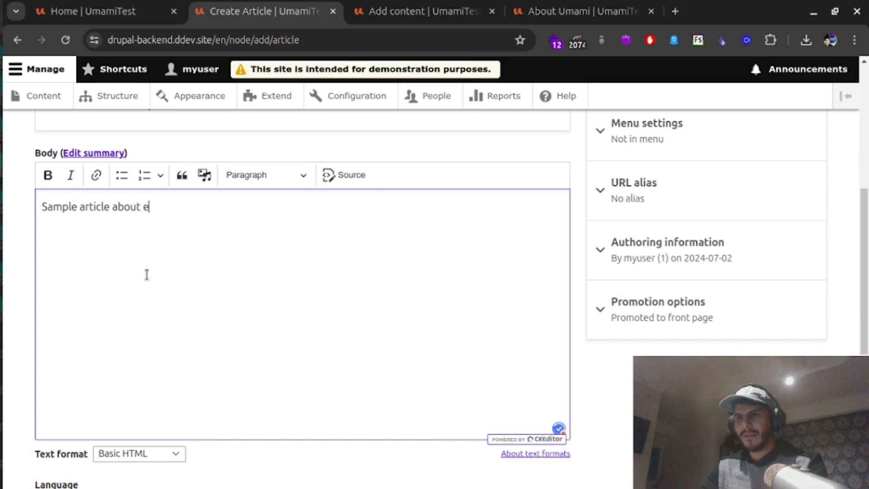
pyautogui.press('BackSpace')
pyautogui.write('food')
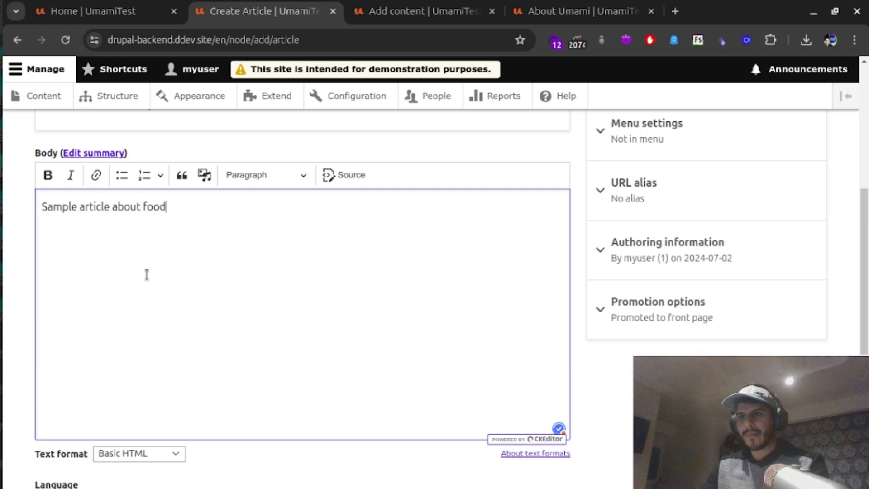
# - Keep the save state of the new article as Draft and save it
pyautogui.scroll(-4, 147, 274)
pyautogui.scroll(2, 148, 246)
pyautogui.scroll(-5, 148, 246)
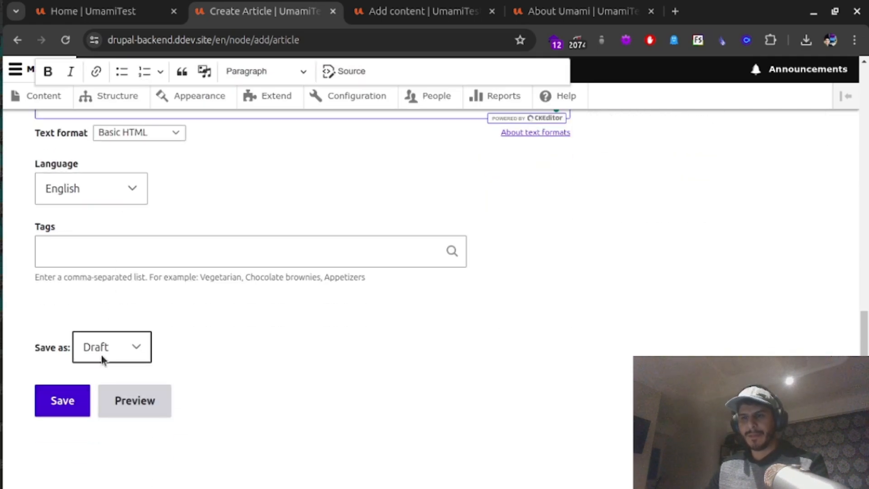
pyautogui.click(124, 351)
pyautogui.click(120, 366)
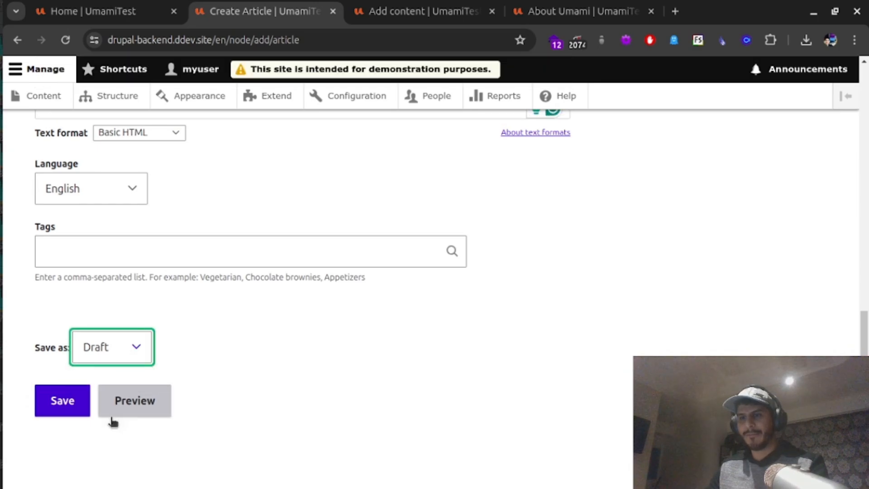
pyautogui.click(72, 405)
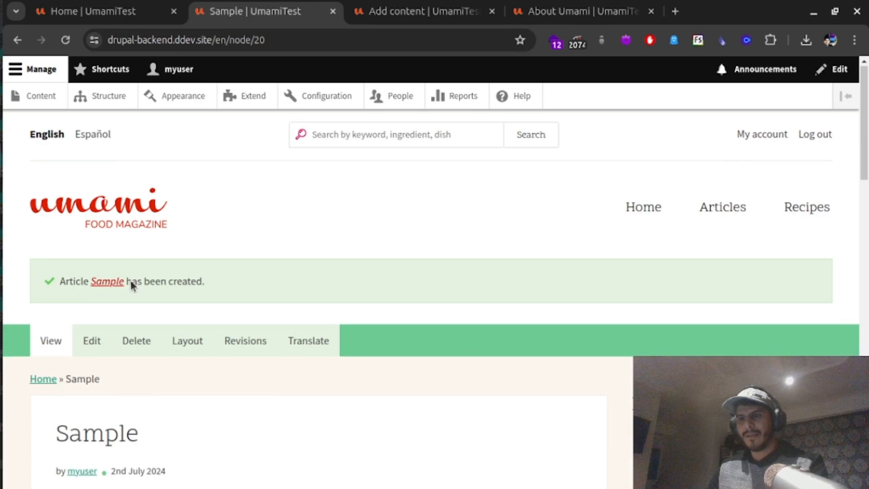
# - Review the saved Sample article page and its moderation controls, including the state change option and log message field
pyautogui.scroll(-5, 131, 281)
pyautogui.scroll(3, 147, 317)
pyautogui.scroll(-6, 242, 301)
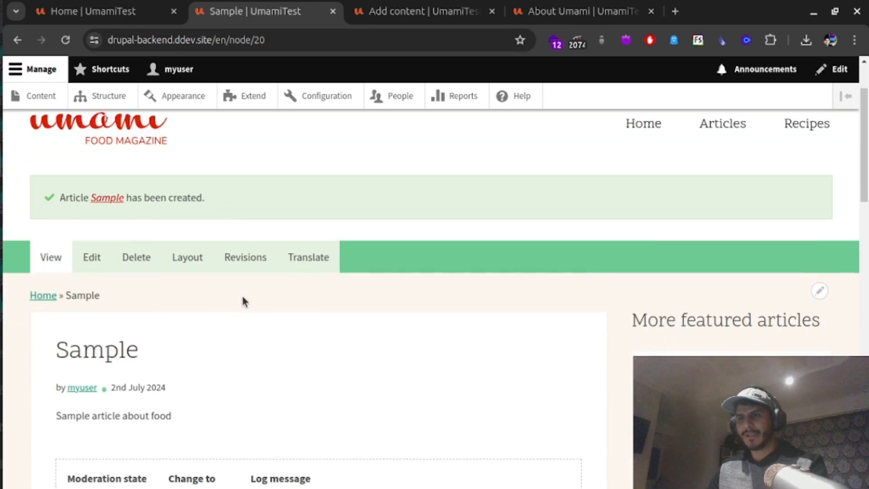
pyautogui.scroll(2, 210, 303)
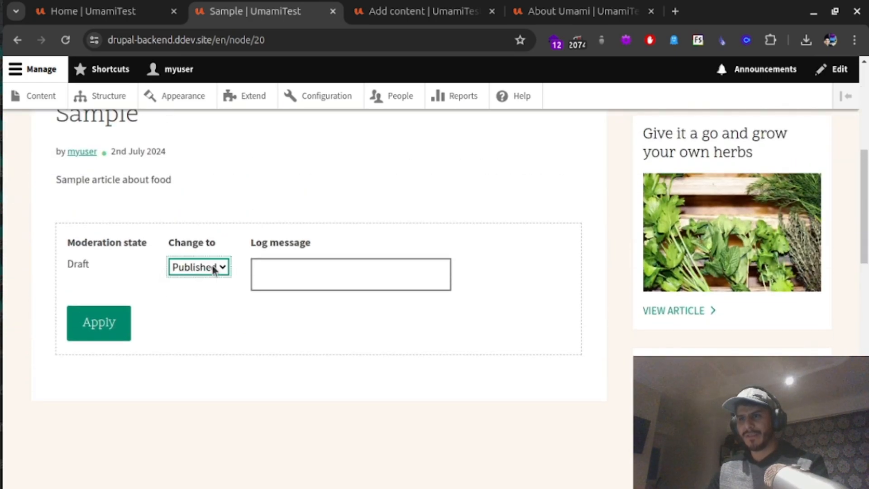
pyautogui.click(291, 270)
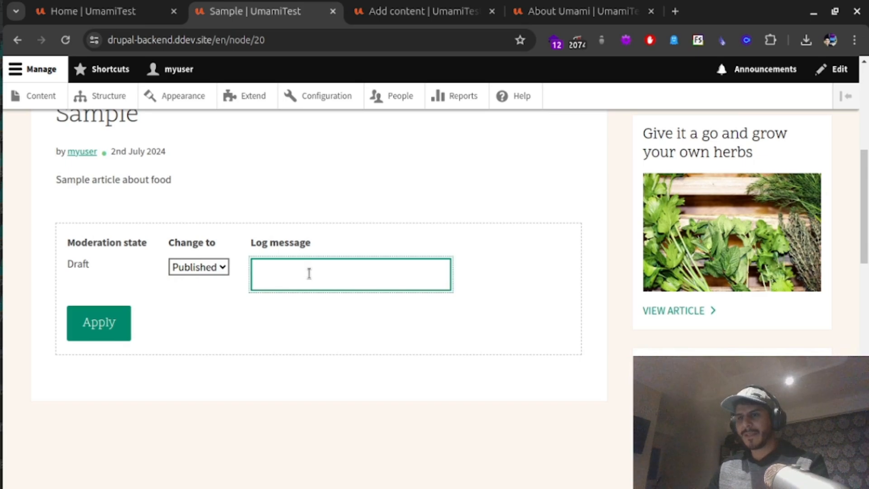
# - Return to the content administration and open the Moderated content list to find the Sample draft
pyautogui.scroll(7, 213, 268)
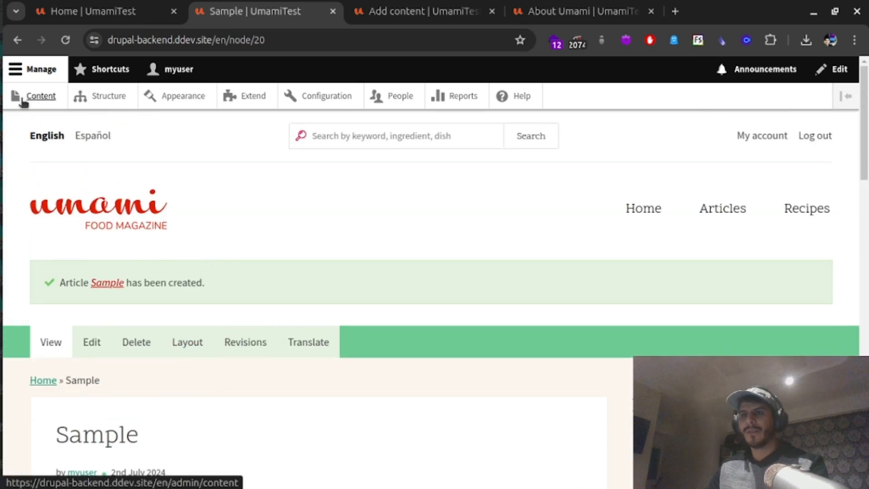
pyautogui.click(40, 108)
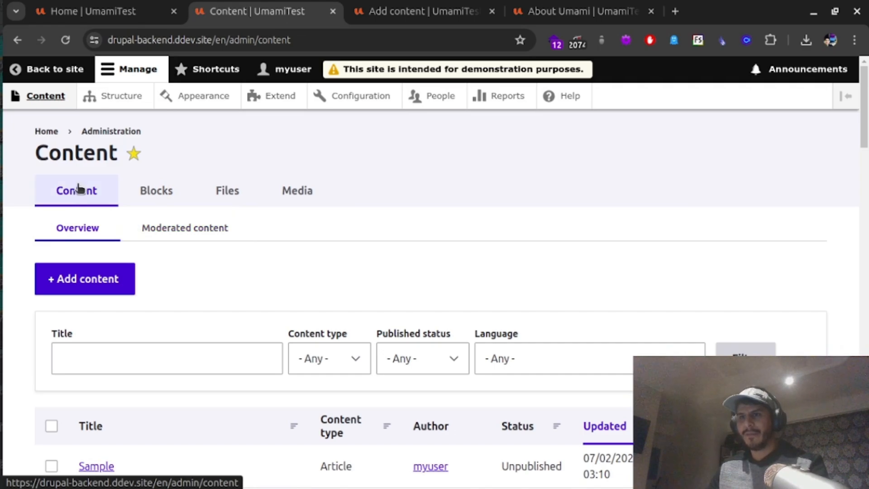
pyautogui.click(175, 228)
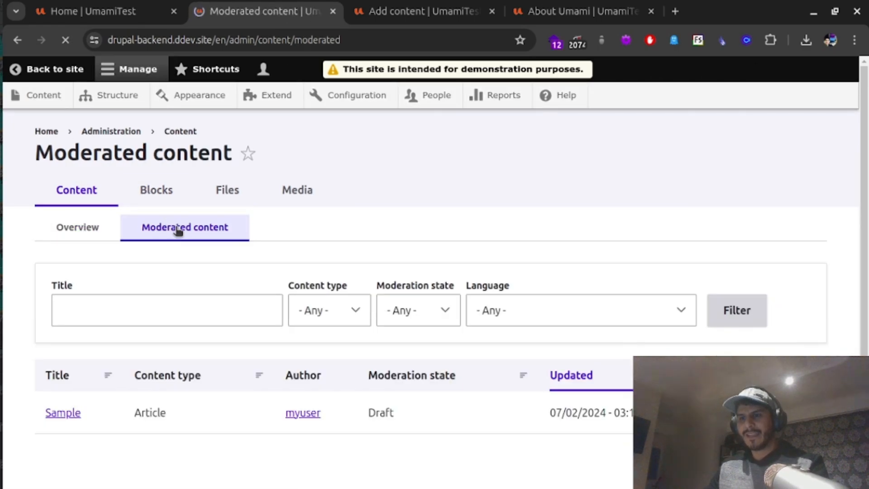
pyautogui.scroll(-1, 195, 265)
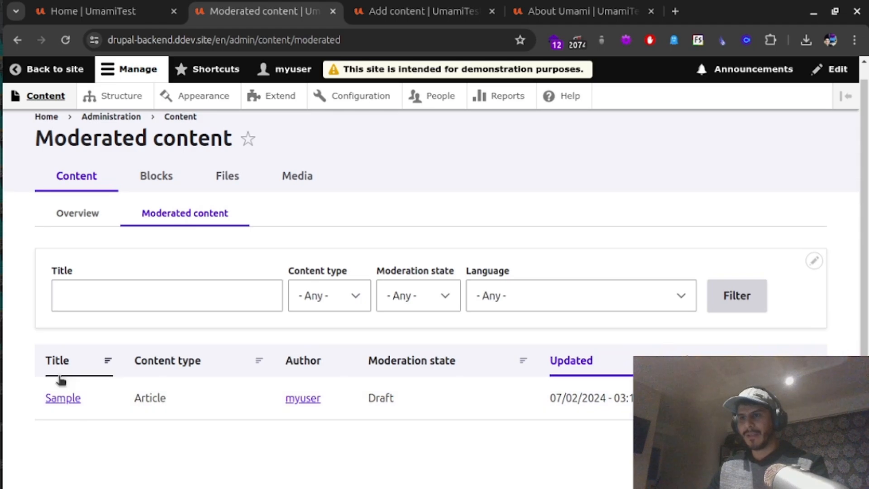
pyautogui.moveTo(68, 399); pyautogui.dragTo(352, 383)
# - Edit the Sample article's body, ending the first sentence with a period and adding "What your favorite food?" below a blank line
pyautogui.click(734, 399)
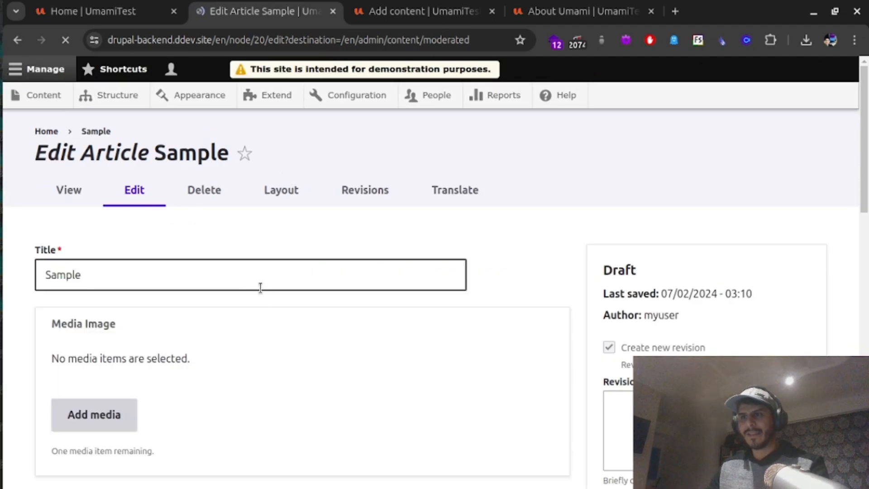
pyautogui.scroll(-9, 260, 287)
pyautogui.scroll(4, 190, 330)
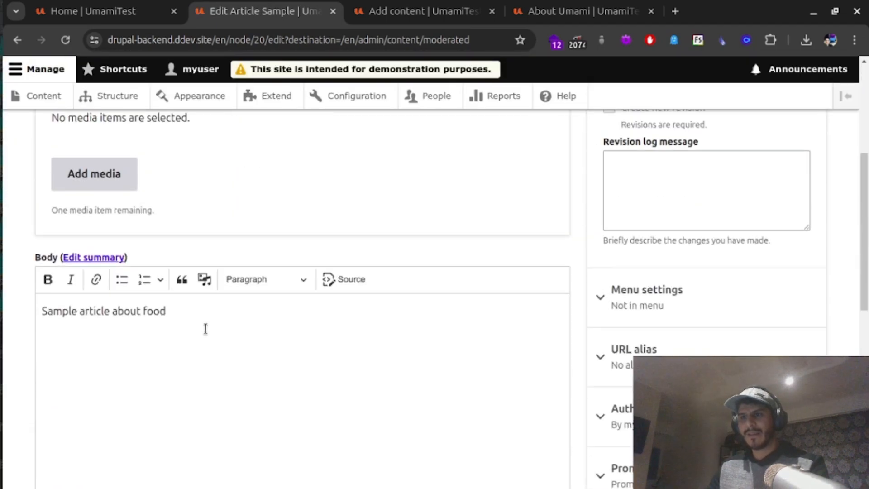
pyautogui.click(216, 327)
pyautogui.write('.')
pyautogui.press('Return')
pyautogui.press('Return')
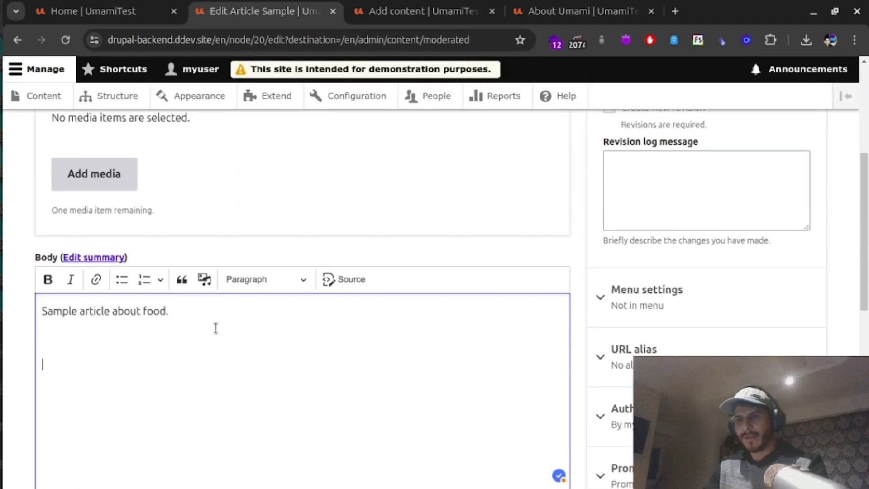
pyautogui.write('What')
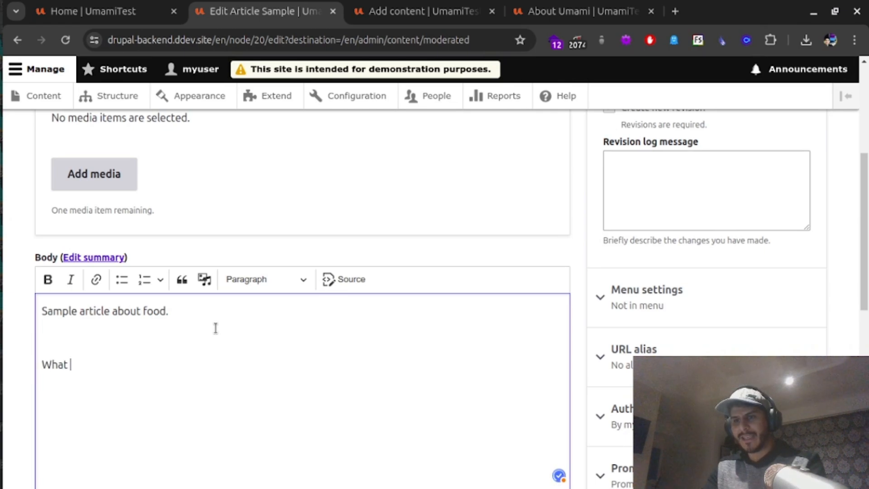
pyautogui.write(' your ')
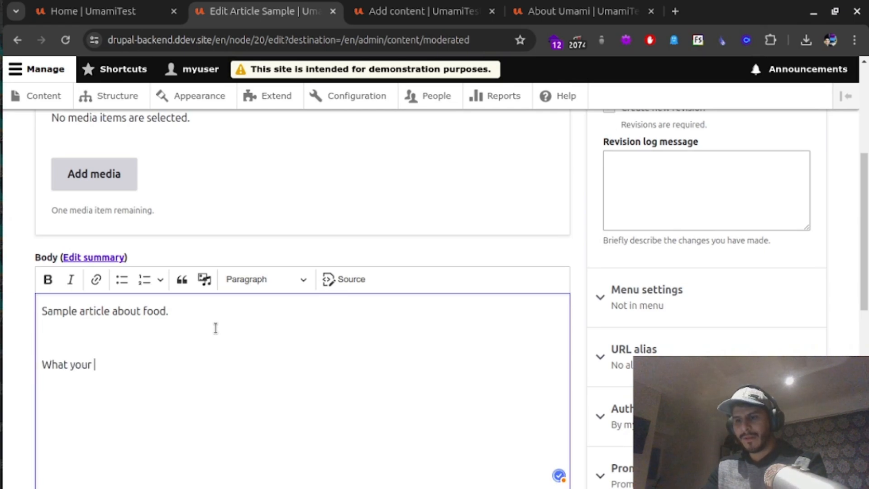
pyautogui.write('favorite food?')
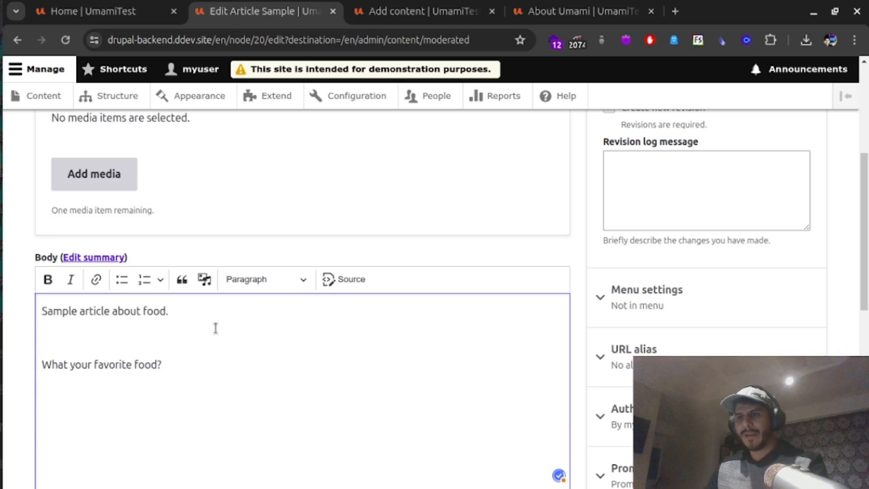
# - Save the edited Sample article as a Draft
pyautogui.scroll(-3, 277, 309)
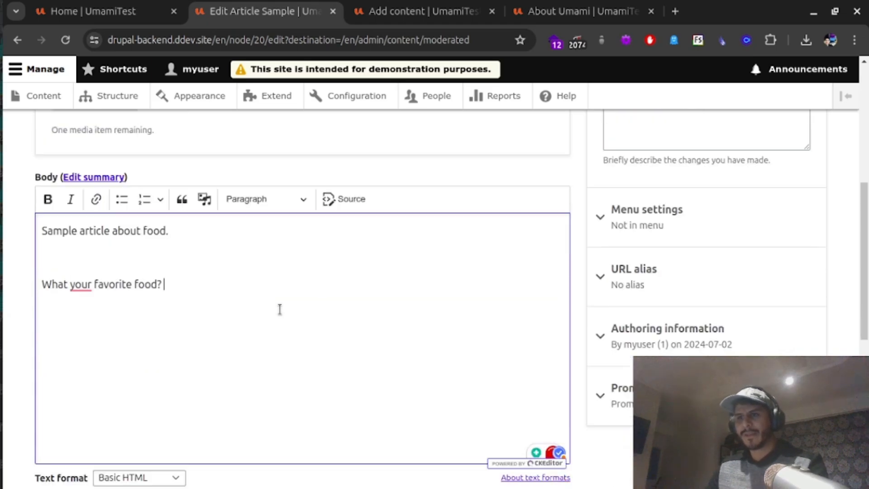
pyautogui.scroll(-4, 128, 342)
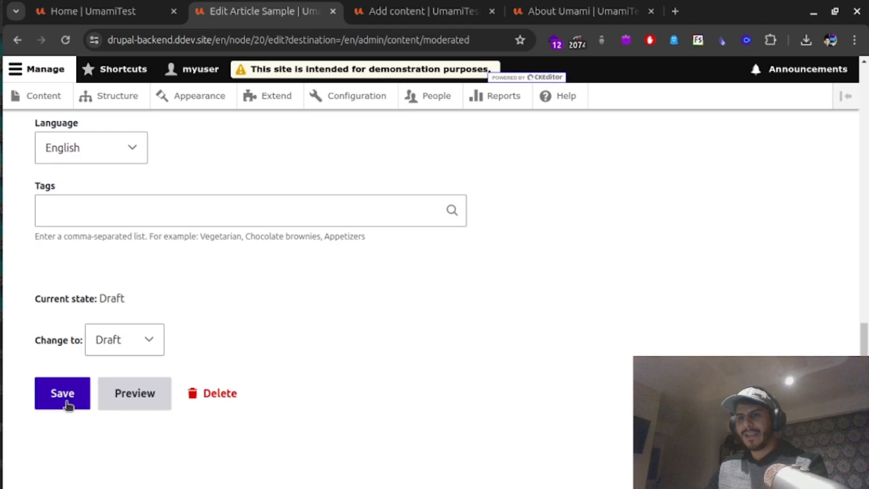
pyautogui.click(63, 394)
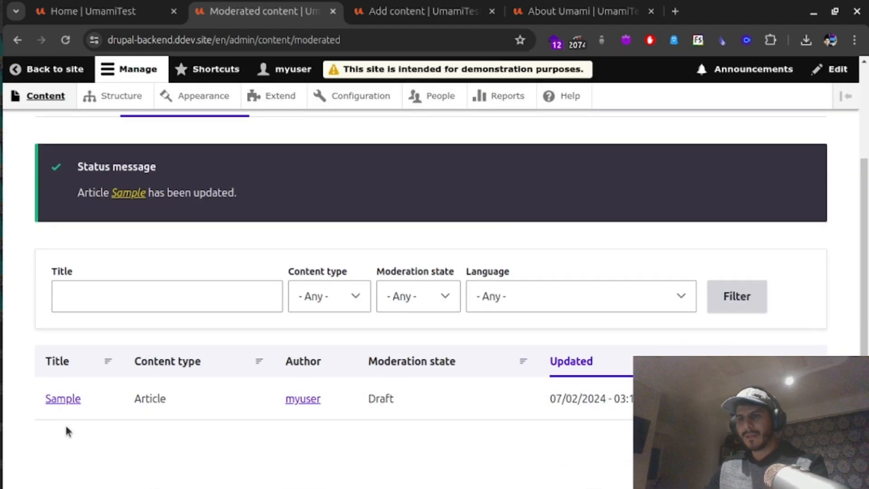
# - Open the Sample article from the Moderated content list and check its updated body and moderation section
pyautogui.click(59, 402)
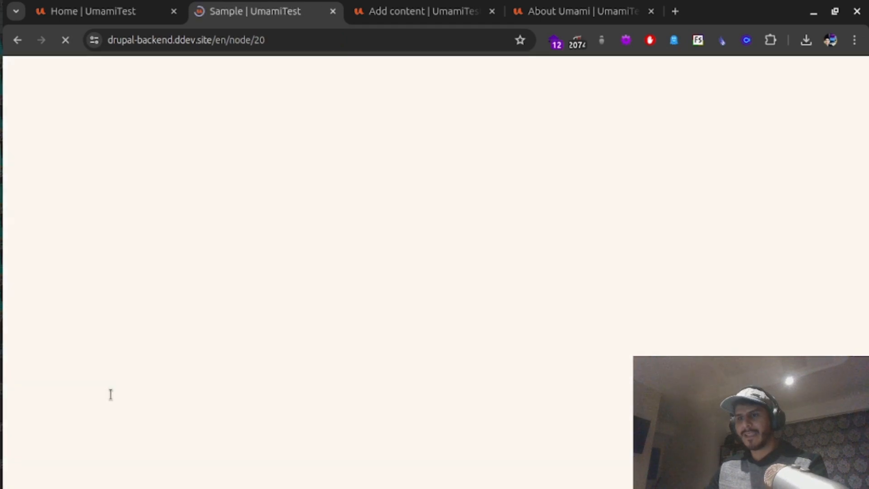
pyautogui.scroll(-5, 110, 405)
pyautogui.scroll(3, 115, 358)
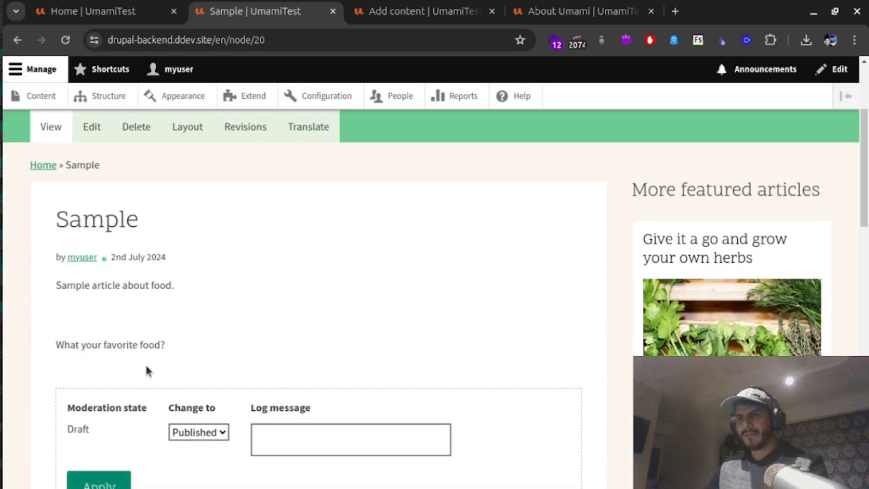
pyautogui.scroll(-3, 258, 370)
pyautogui.scroll(2, 225, 256)
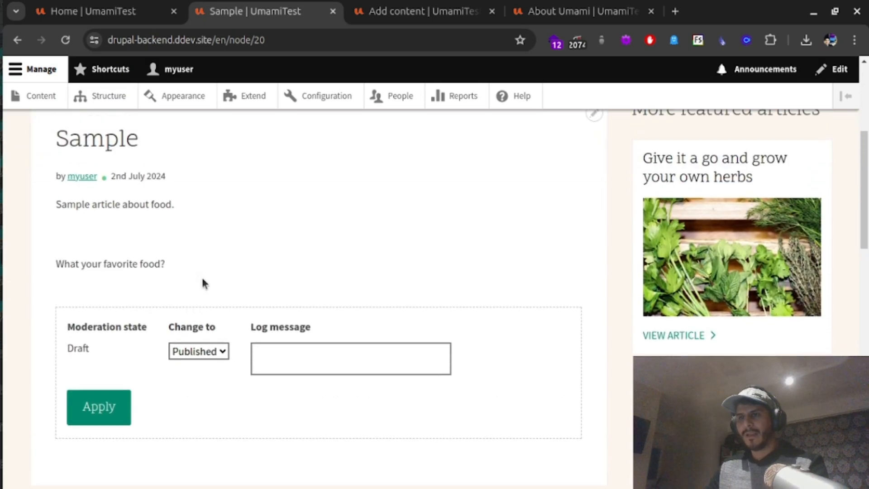
# - Change the Sample article's moderation state to Published with the log message "Approved by manager"
pyautogui.click(287, 357)
pyautogui.write('Approv')
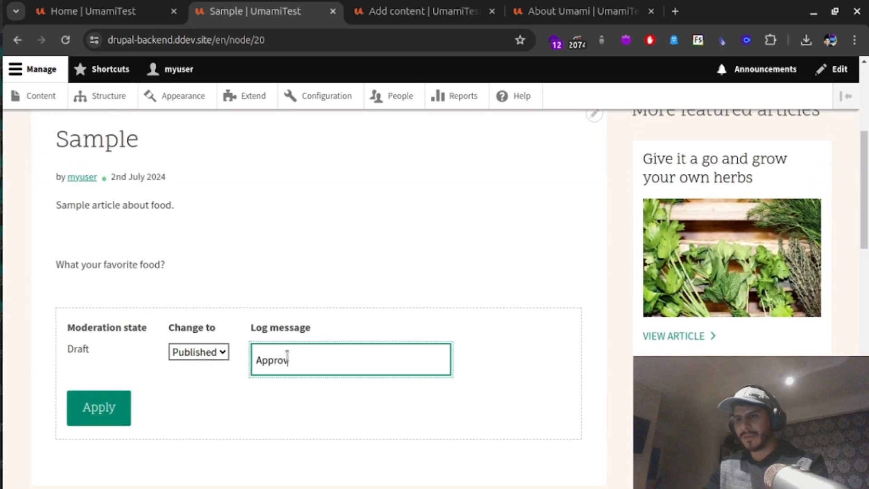
pyautogui.write('ed by manager')
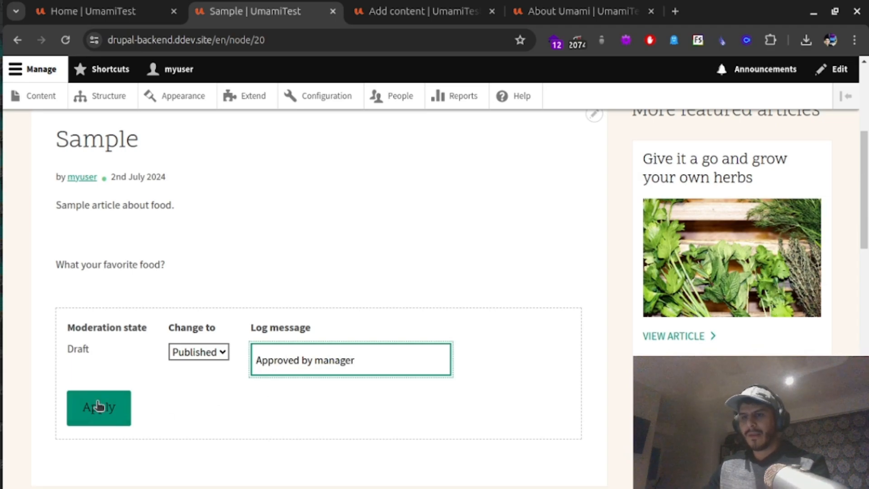
pyautogui.click(210, 355)
pyautogui.click(209, 356)
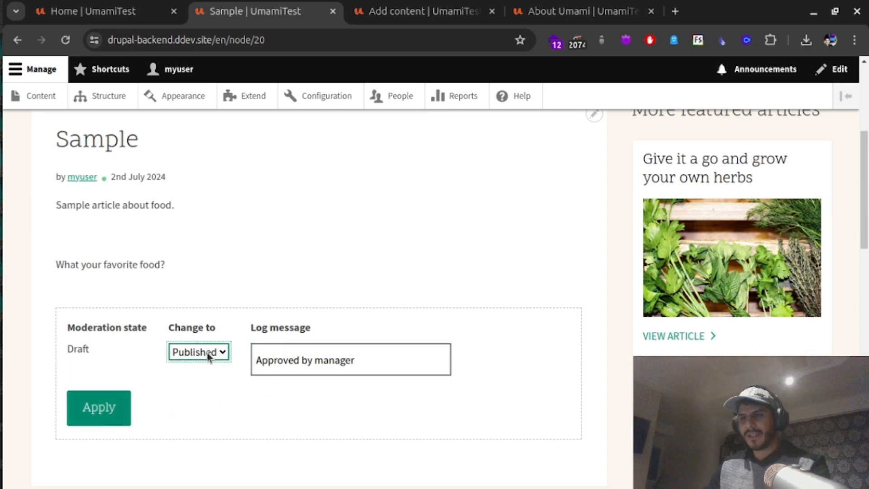
pyautogui.click(111, 407)
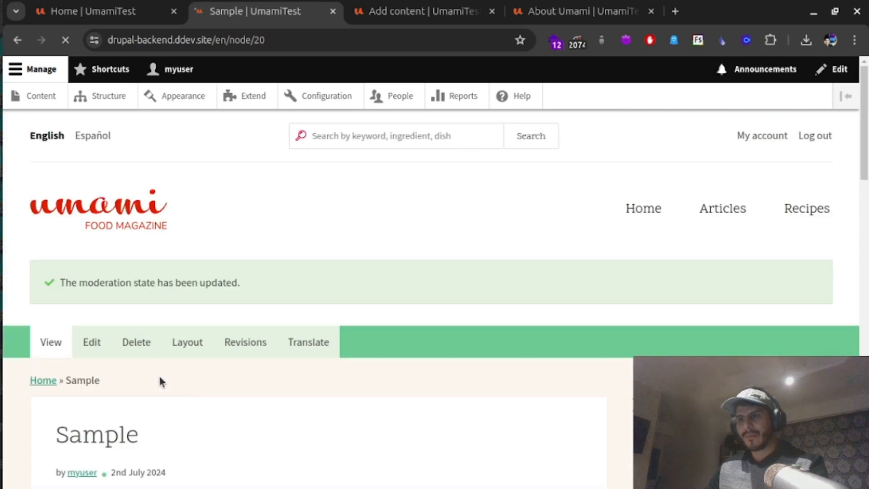
# - Review the Sample article page after the moderation change
pyautogui.scroll(-3, 179, 380)
pyautogui.scroll(-5, 181, 380)
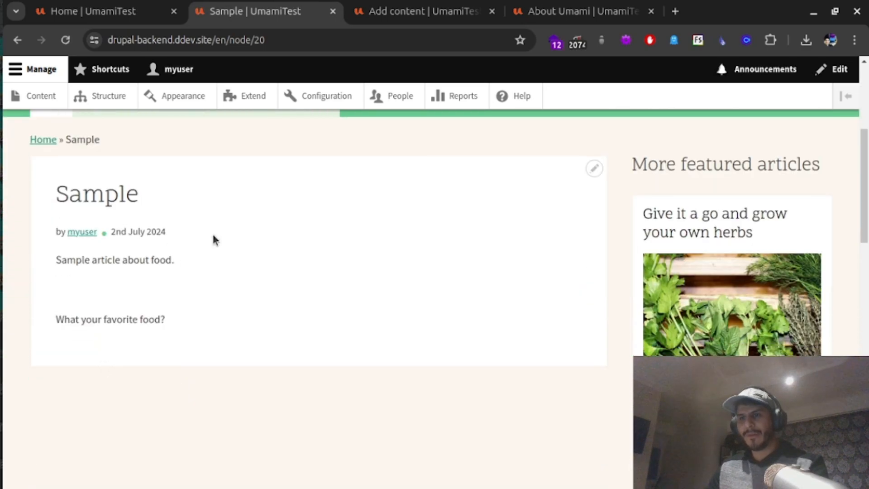
pyautogui.scroll(5, 231, 353)
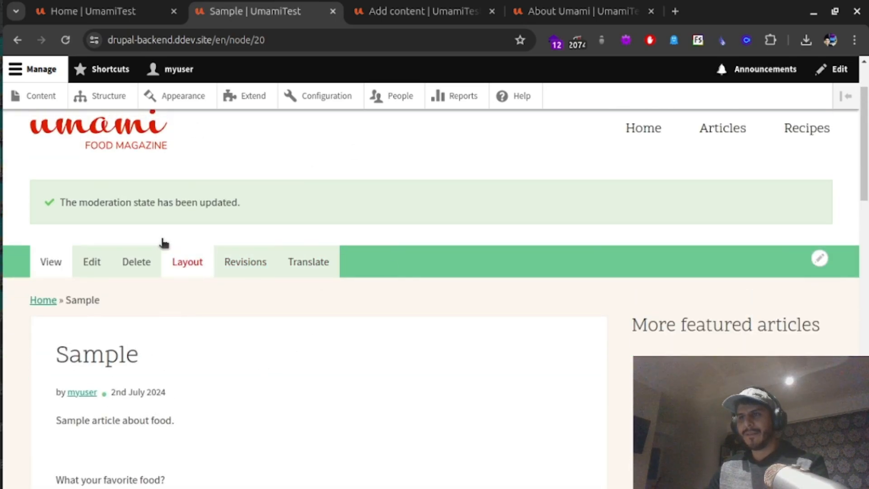
pyautogui.scroll(-5, 231, 430)
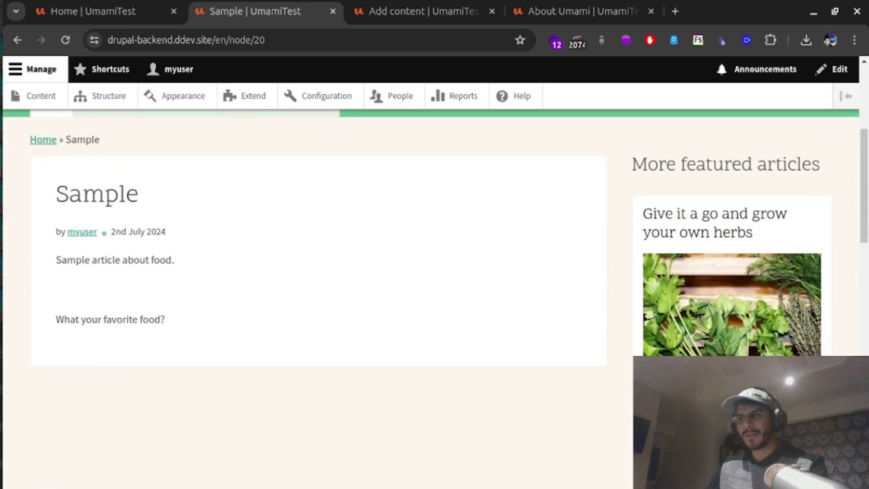
# - Open the Sample article's revision history and check the log message of the current revision
pyautogui.scroll(2, 219, 349)
pyautogui.scroll(3, 218, 349)
pyautogui.scroll(-3, 87, 358)
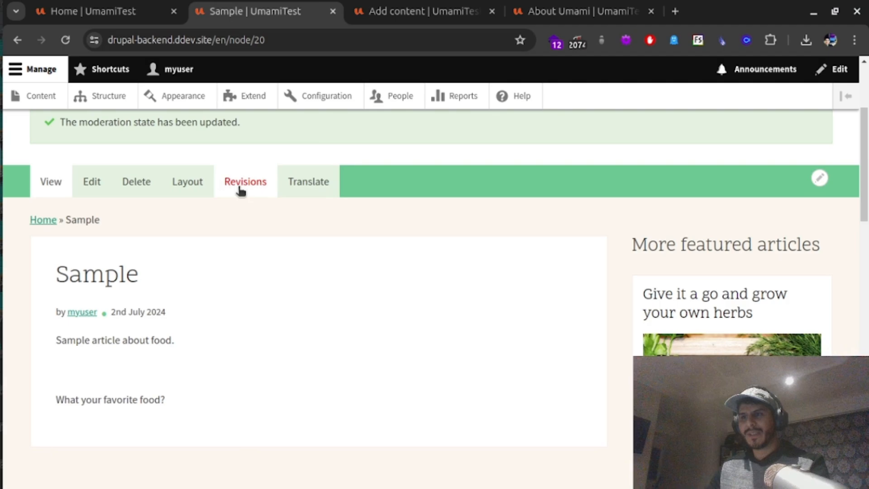
pyautogui.click(235, 200)
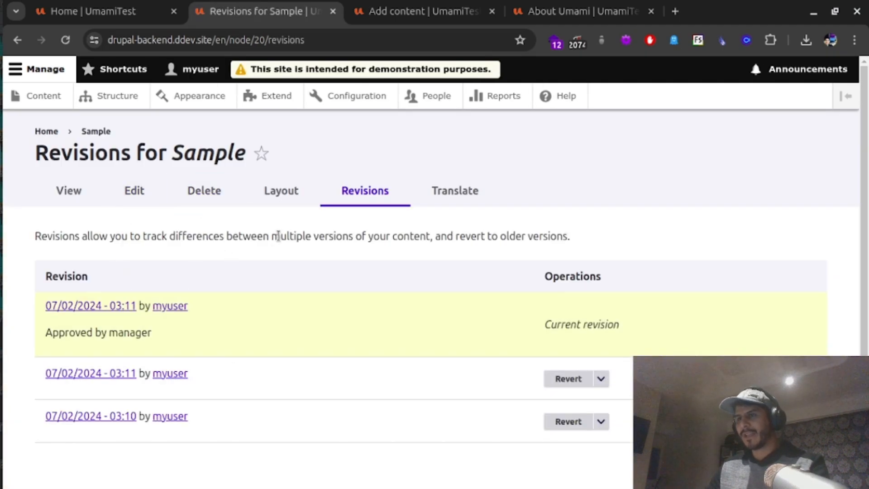
pyautogui.scroll(-1, 139, 277)
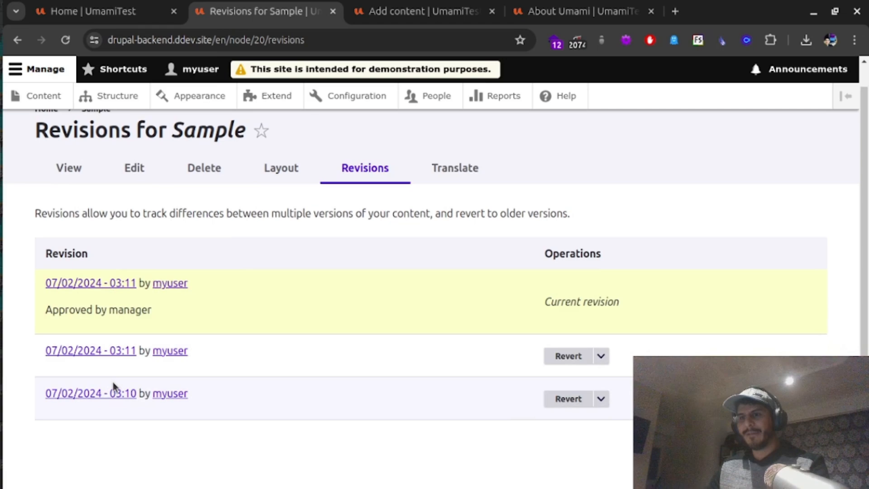
pyautogui.tripleClick(97, 312)
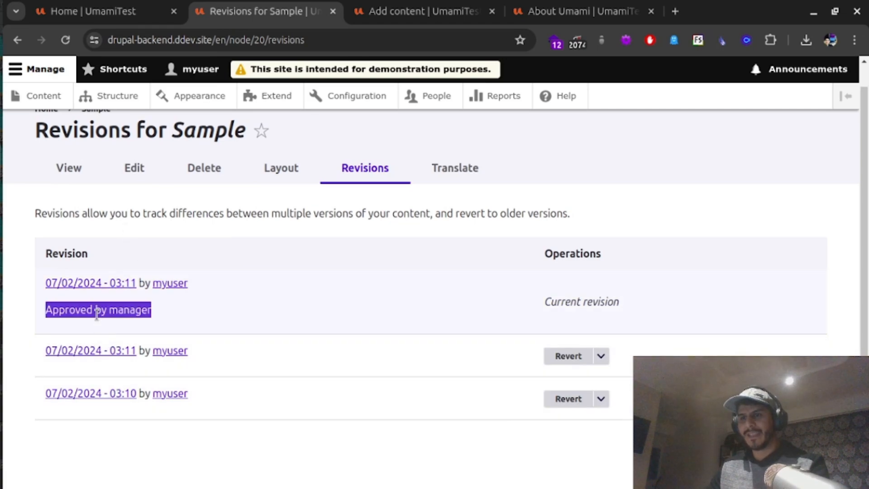
pyautogui.click(217, 315)
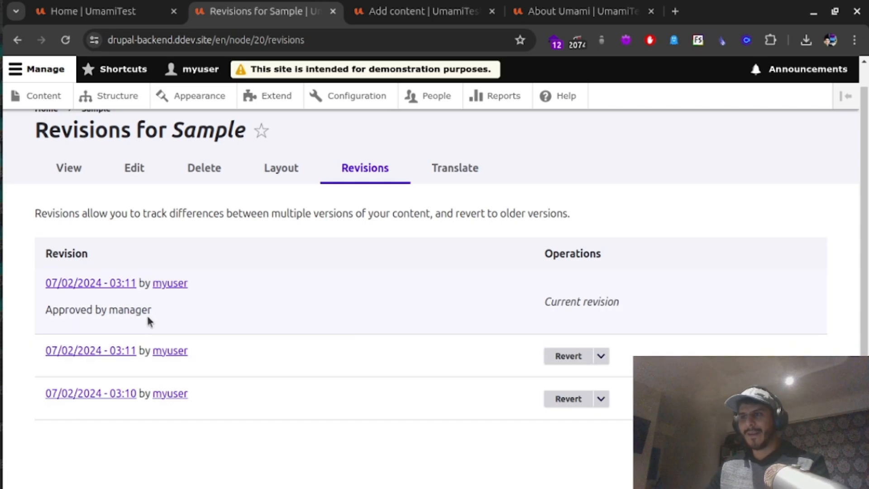
# - View the Sample article's previous revision from 07/02/2024 - 03:11 and return to the revision list
pyautogui.click(90, 356)
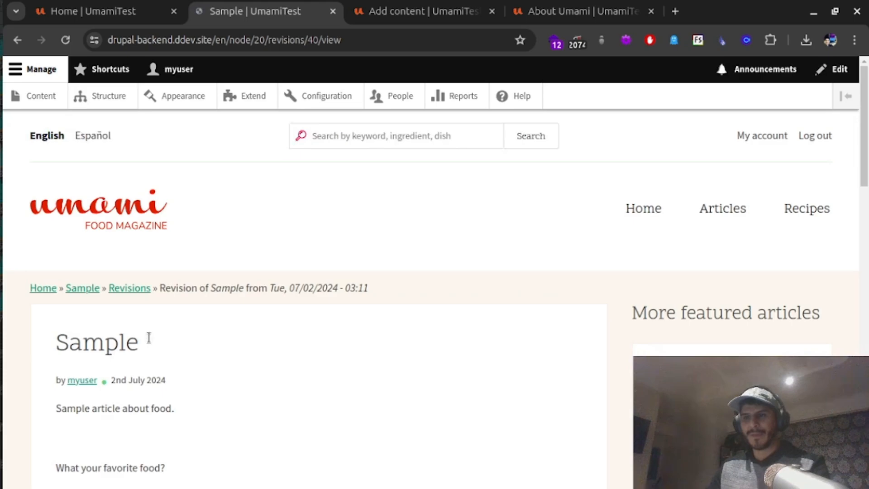
pyautogui.scroll(-5, 144, 349)
pyautogui.scroll(1, 131, 342)
pyautogui.scroll(1, 130, 342)
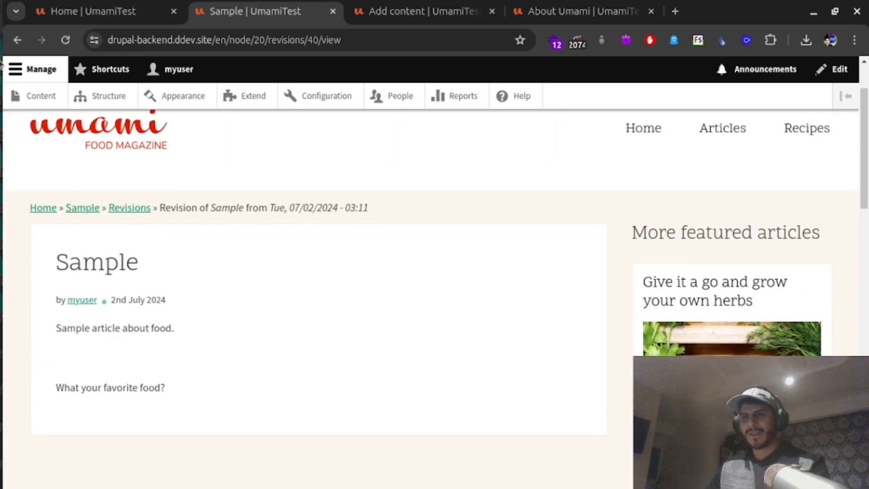
pyautogui.click(17, 40)
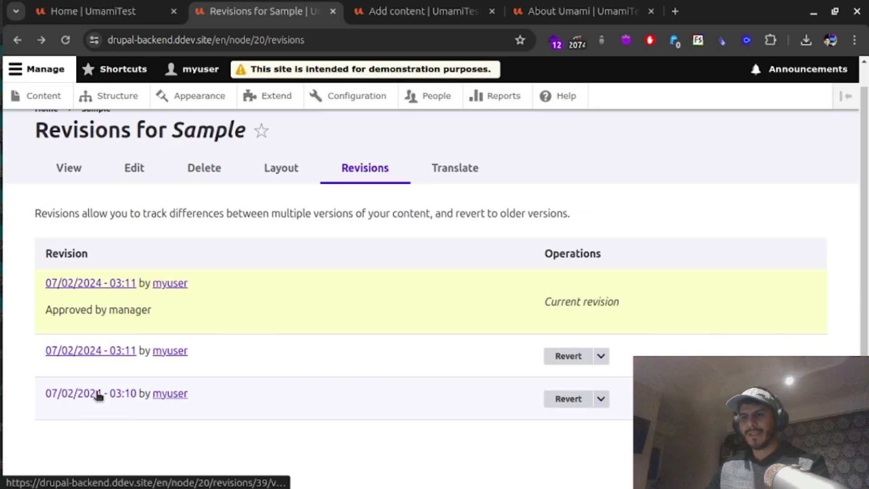
# - View the oldest Sample revision from 07/02/2024 - 03:10, then return to the list and check the operations available for that revision
pyautogui.click(97, 395)
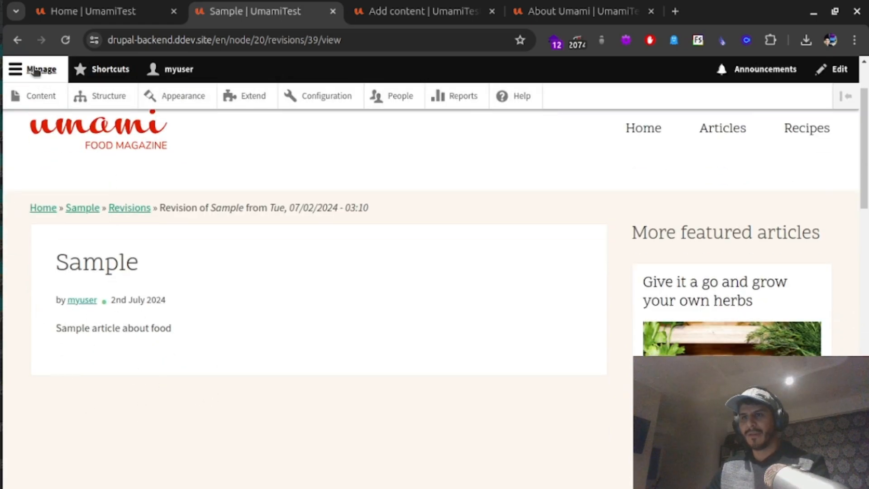
pyautogui.click(17, 40)
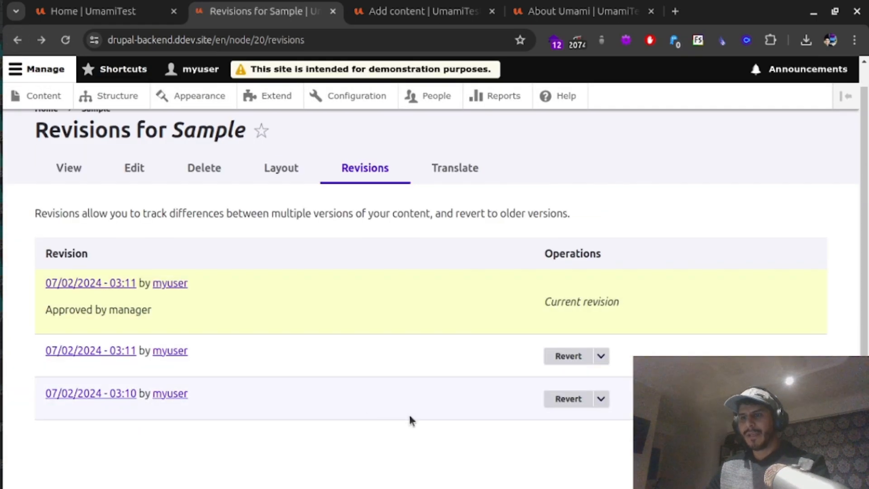
pyautogui.click(601, 398)
pyautogui.click(602, 399)
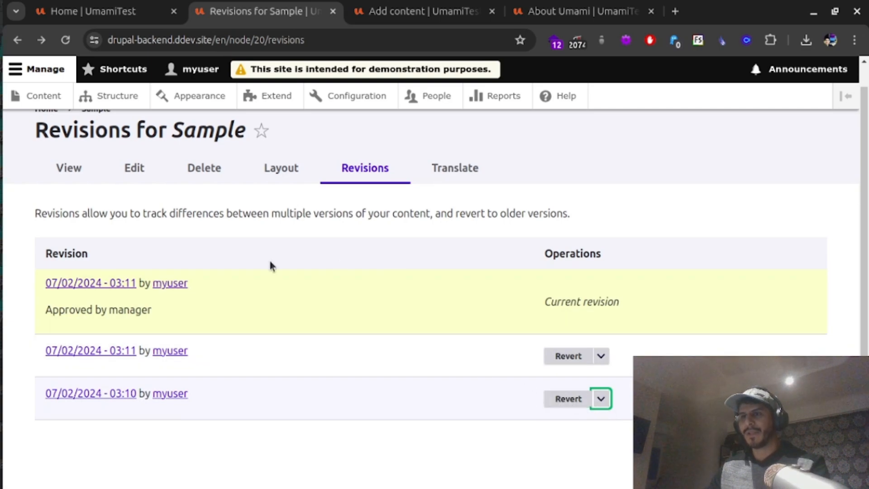
# - Open the site's content overview and check the Sample article's entry and publication status
pyautogui.click(48, 100)
pyautogui.scroll(-3, 190, 365)
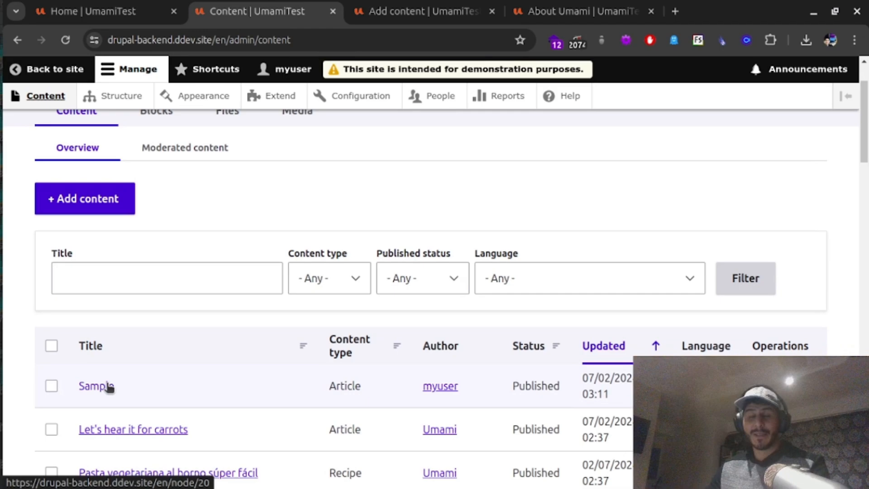
pyautogui.scroll(-3, 265, 377)
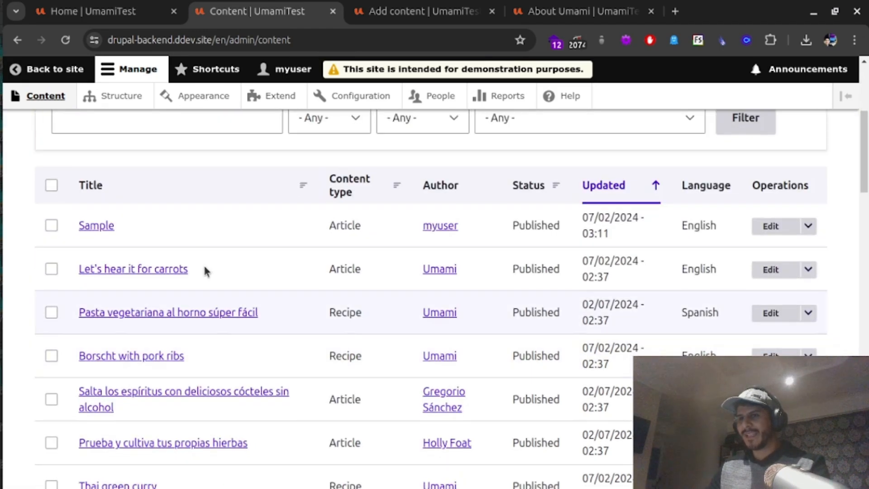
pyautogui.scroll(5, 194, 244)
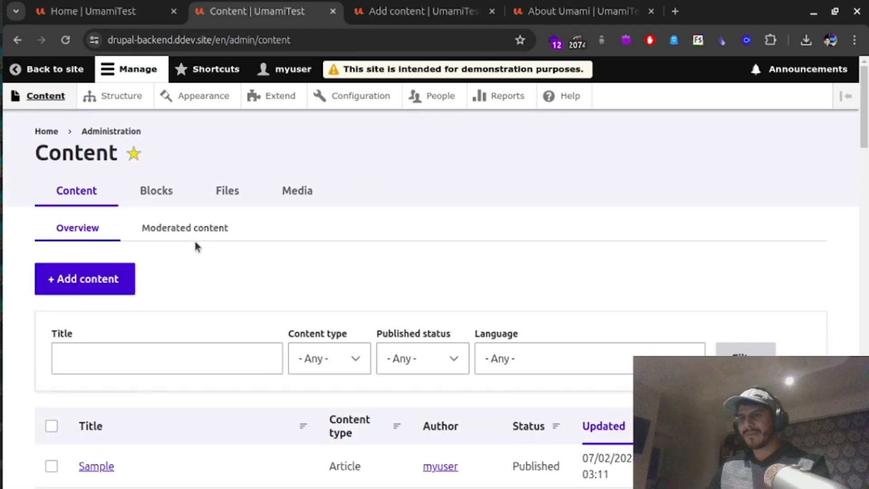